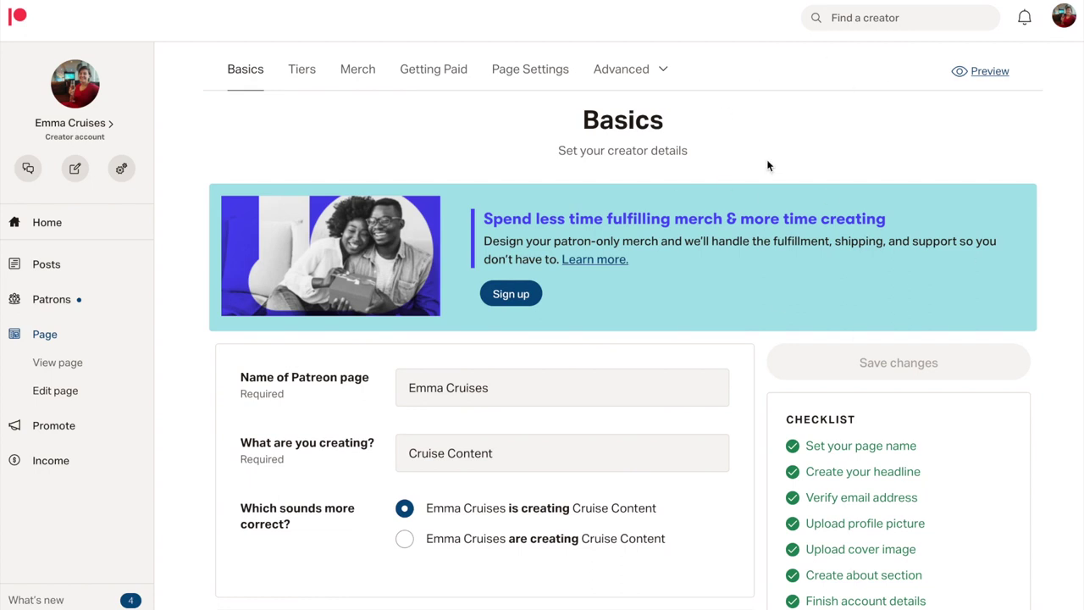
# Step: Review the Basics settings for the page name, what is being created, the profile photo and the cover photo
pyautogui.scroll(-2, 749, 319)
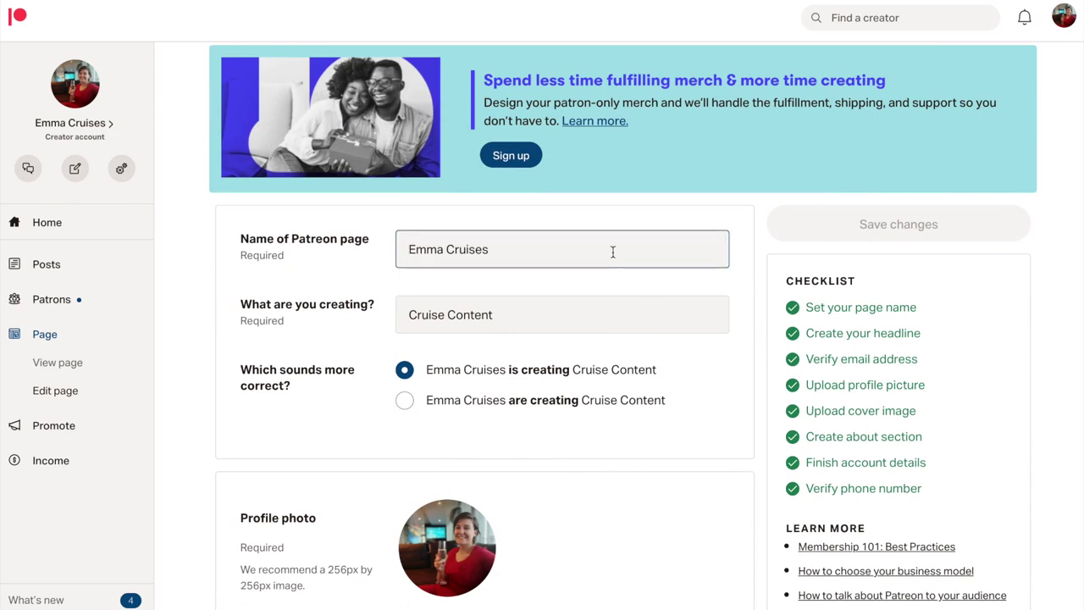
pyautogui.click(607, 315)
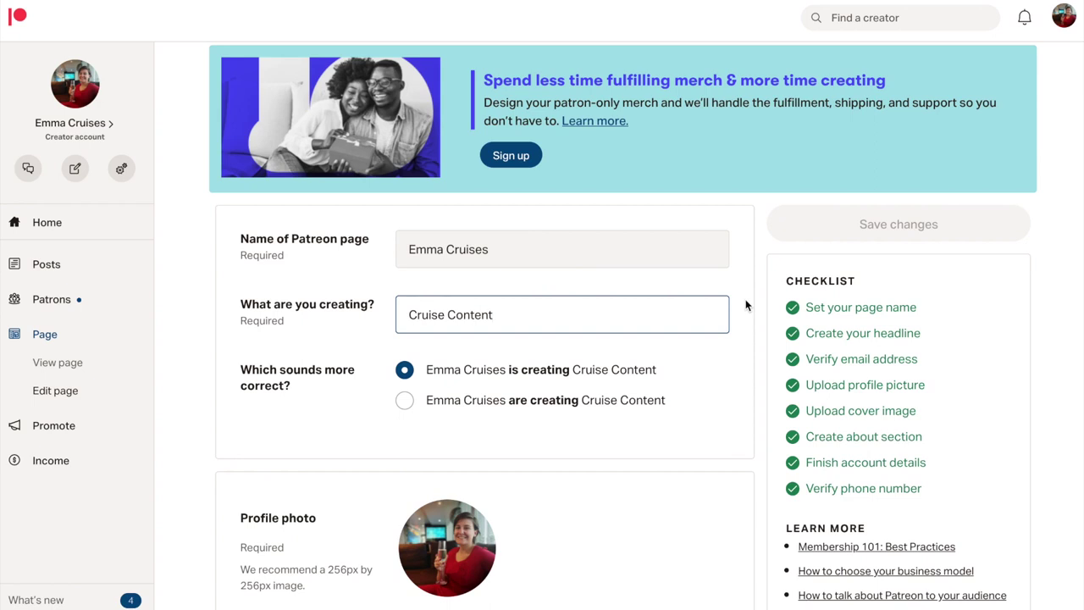
pyautogui.scroll(-2, 745, 301)
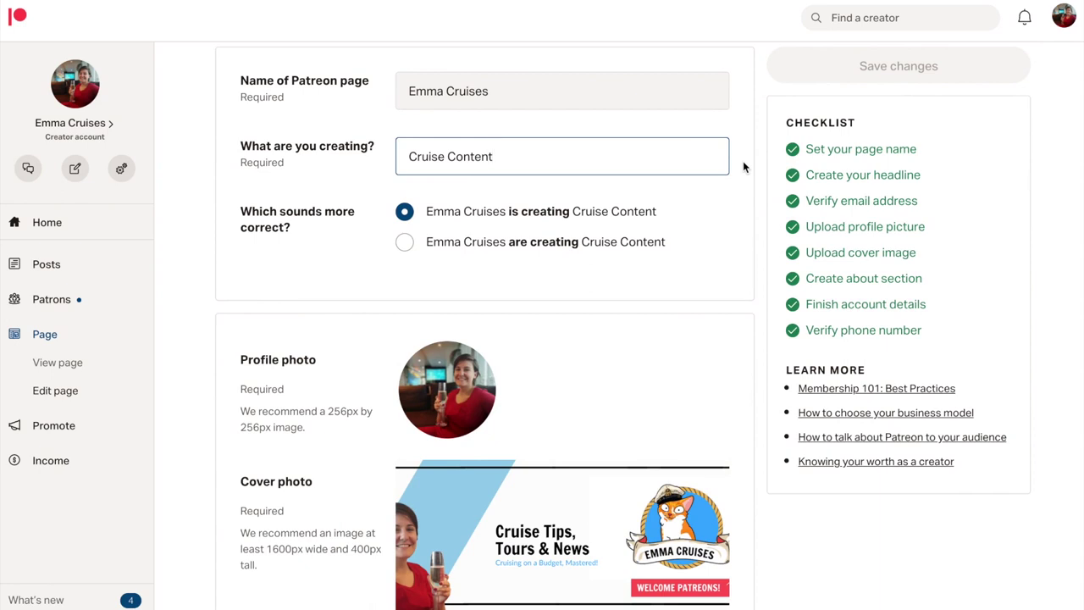
pyautogui.scroll(-2, 743, 167)
pyautogui.moveTo(457, 172)
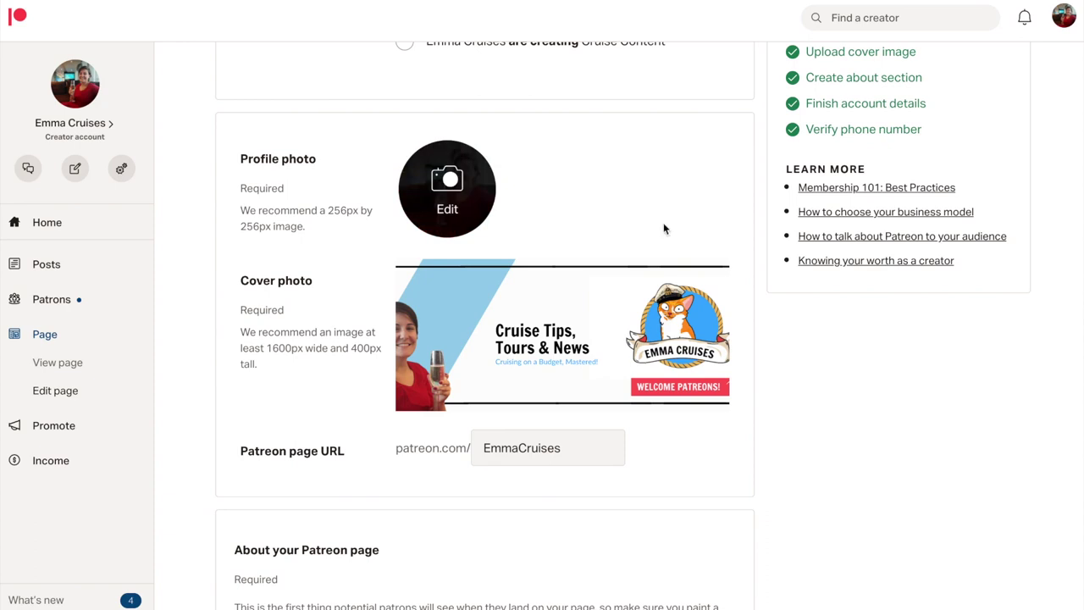
pyautogui.moveTo(503, 291)
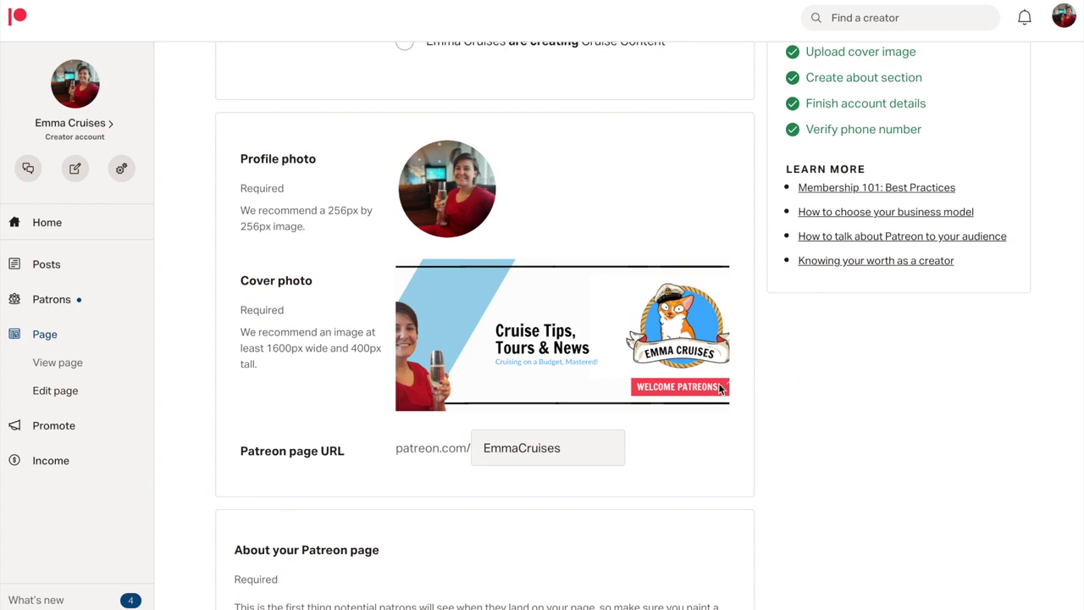
pyautogui.scroll(-1, 808, 374)
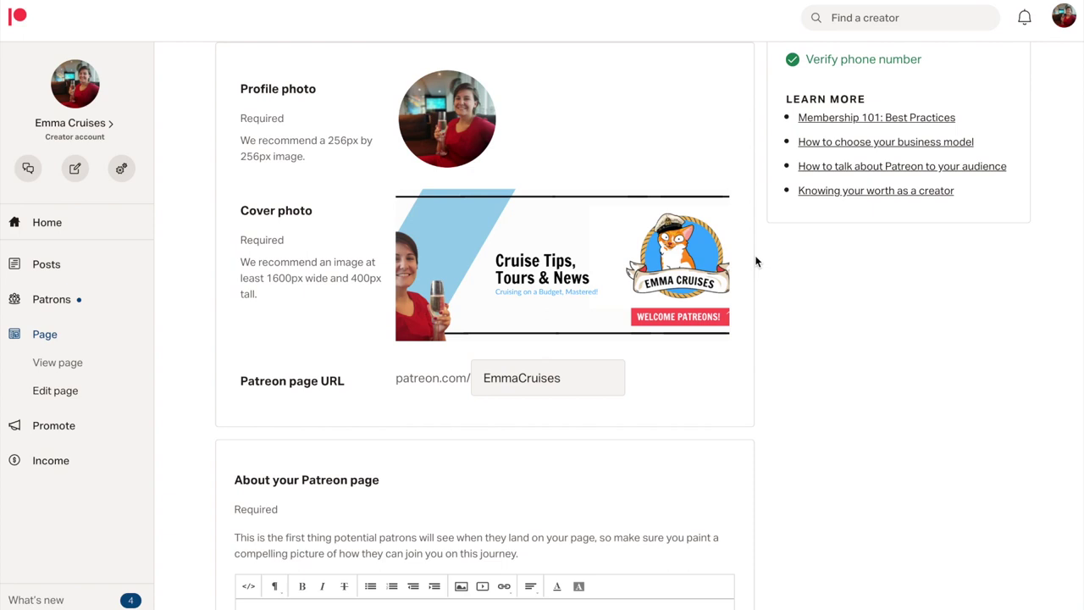
# Step: Read through the About section's text, links and image, and check the intro video below it
pyautogui.scroll(-3, 809, 343)
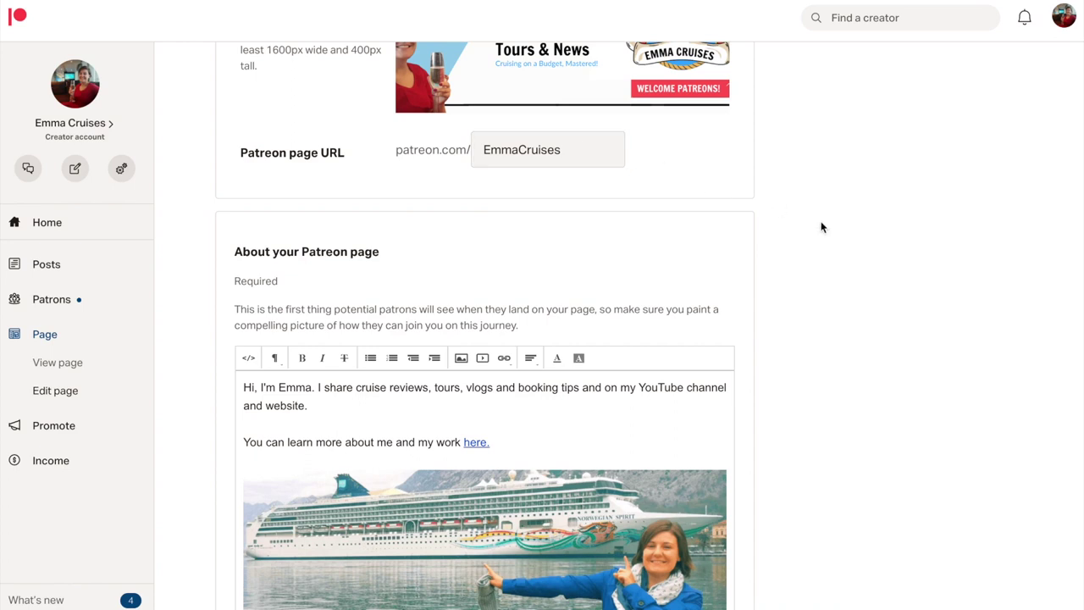
pyautogui.scroll(-2, 821, 221)
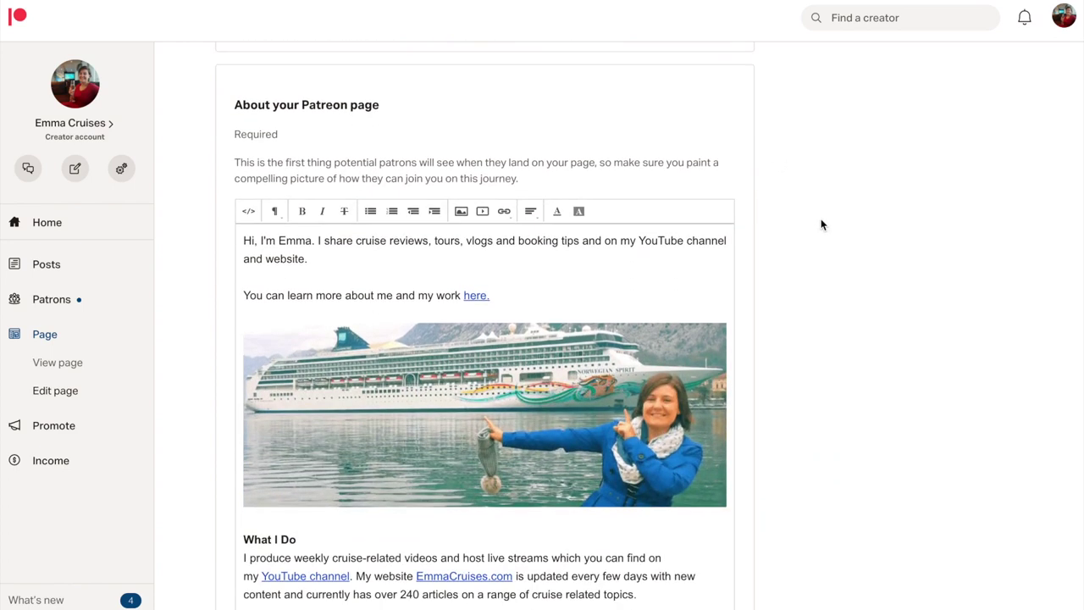
pyautogui.scroll(-1, 821, 225)
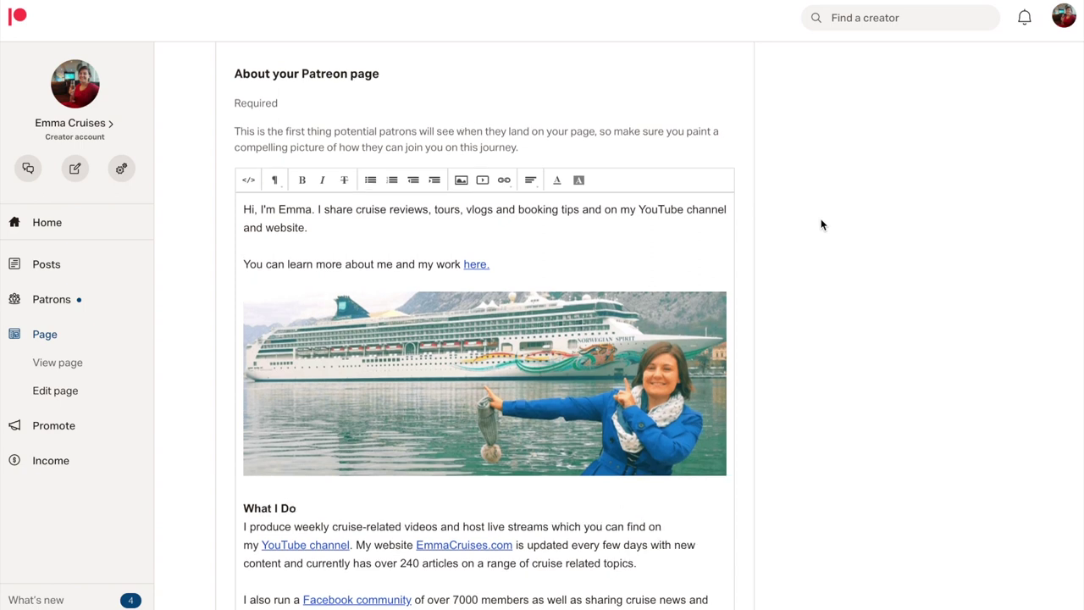
pyautogui.scroll(1, 820, 224)
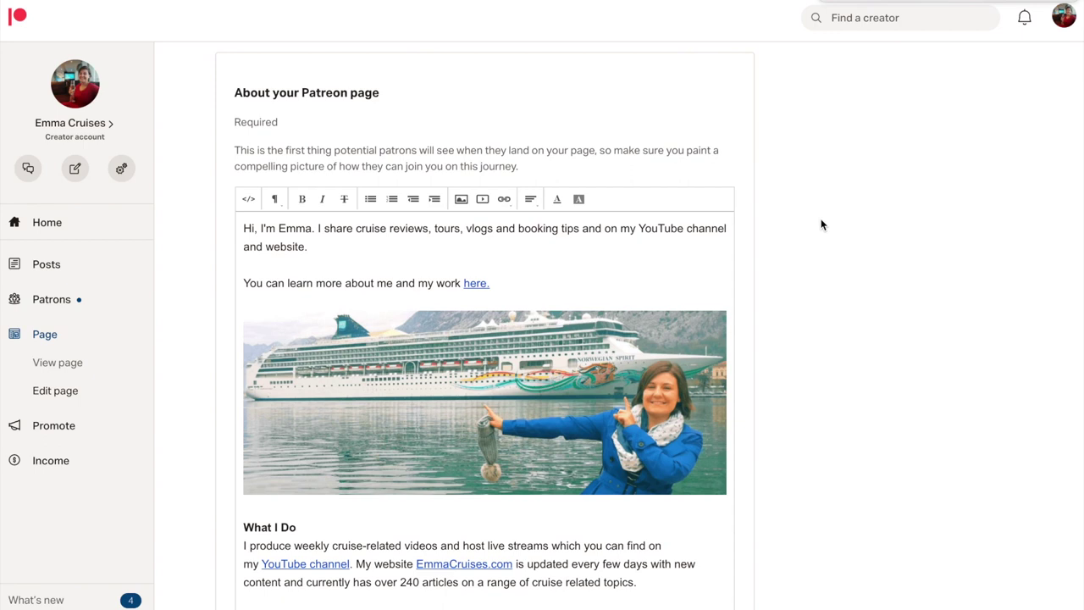
pyautogui.scroll(-2, 821, 224)
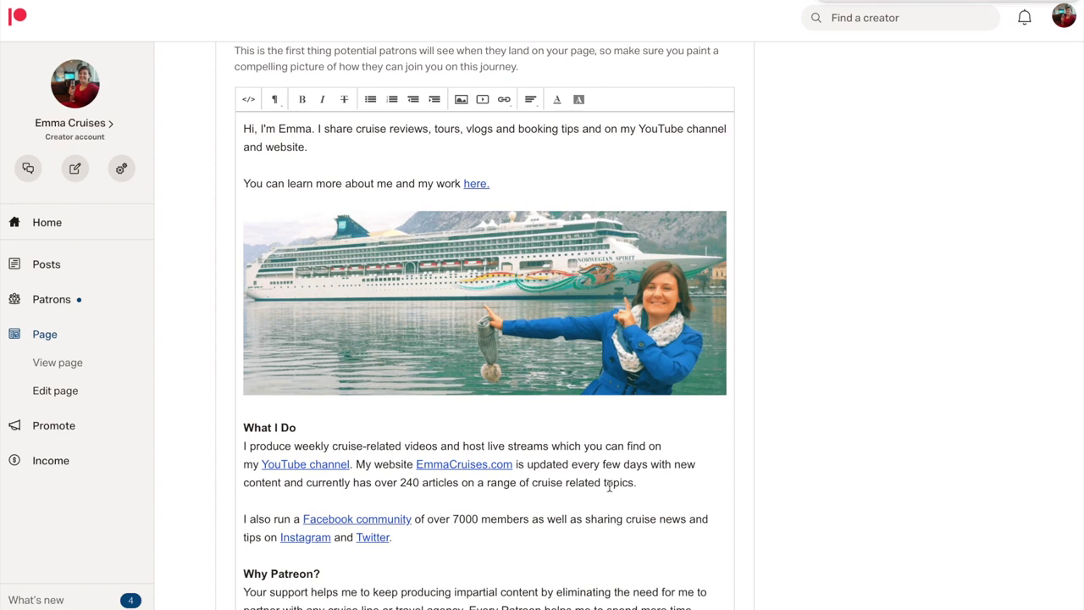
pyautogui.scroll(-3, 609, 486)
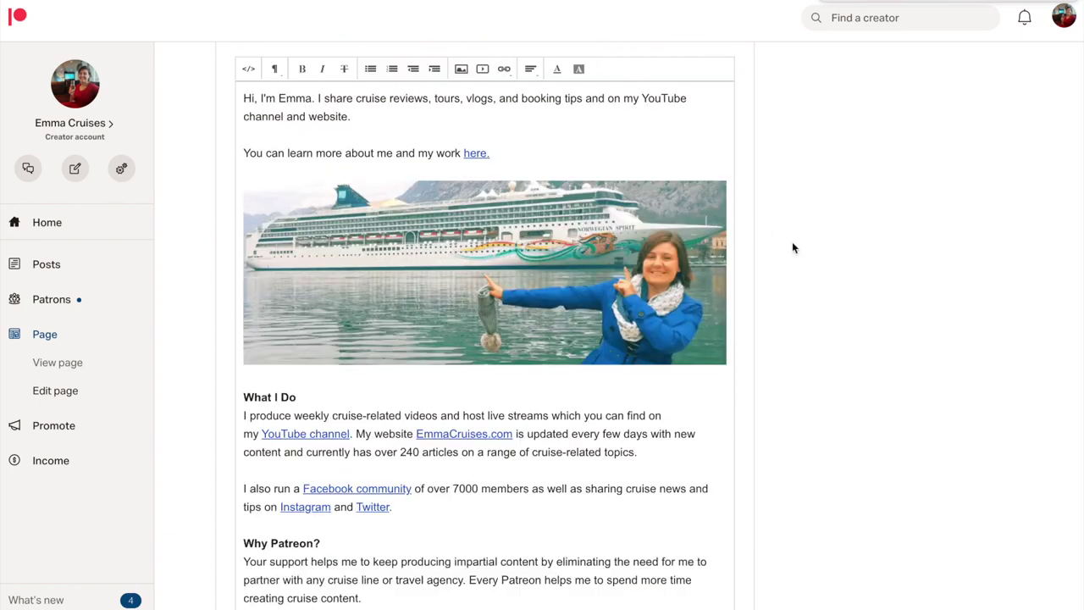
pyautogui.scroll(-6, 792, 241)
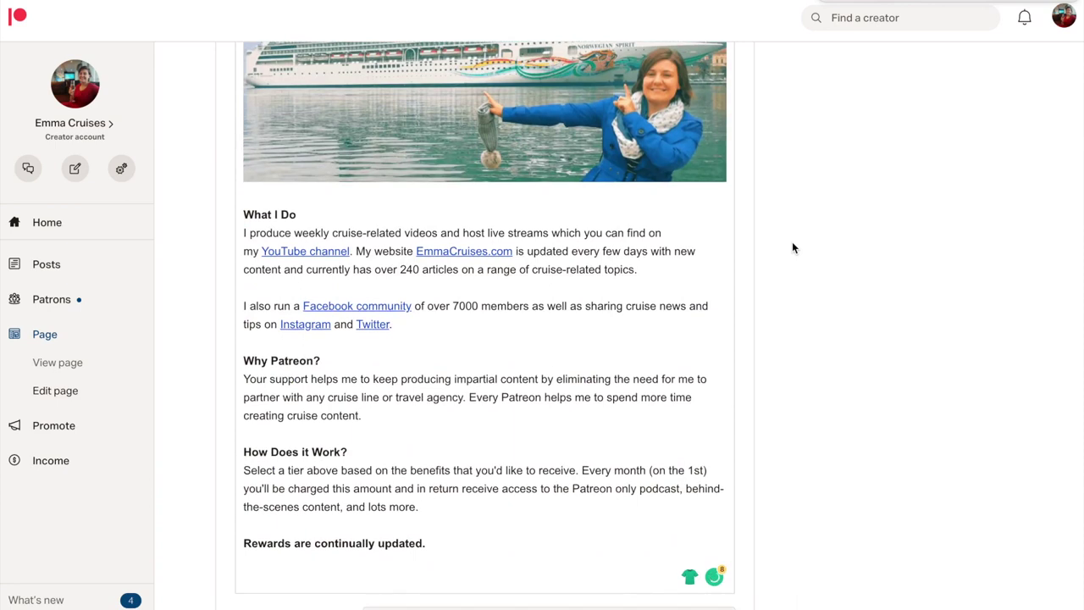
pyautogui.scroll(7, 792, 242)
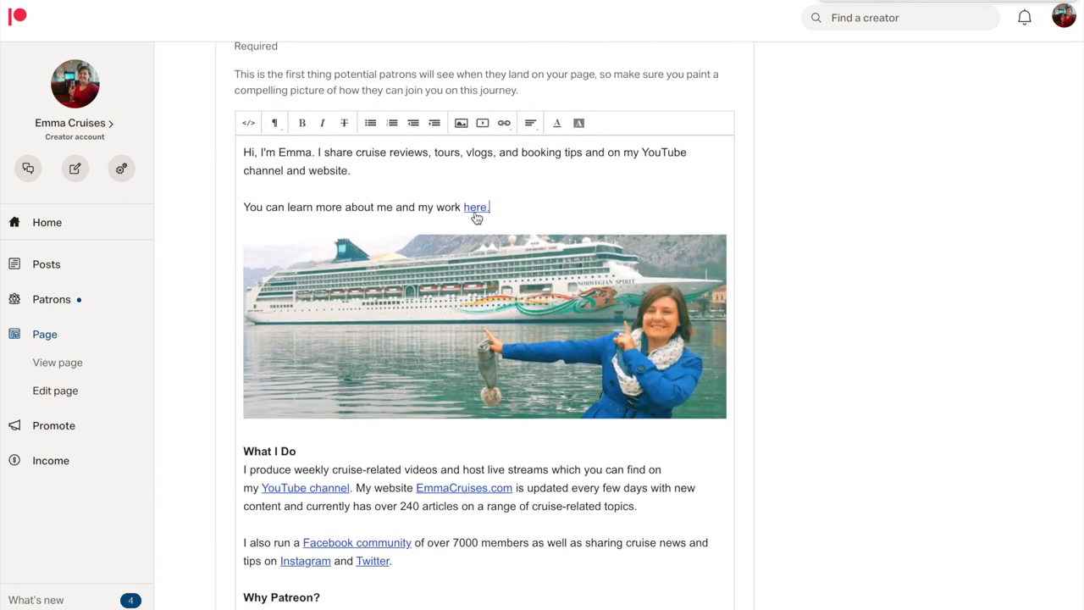
pyautogui.scroll(-6, 637, 203)
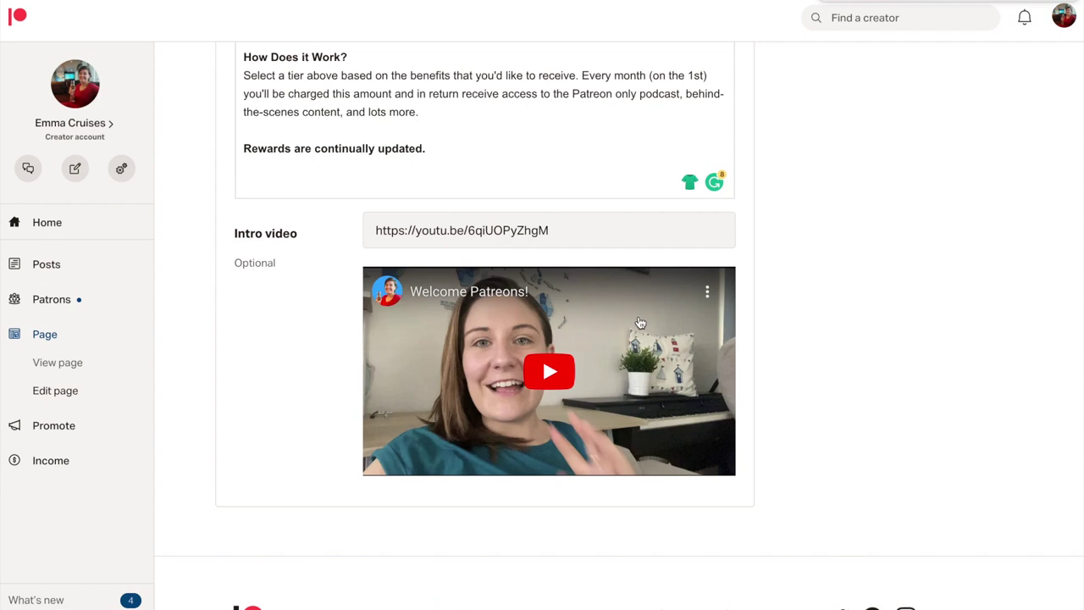
pyautogui.scroll(-2, 695, 411)
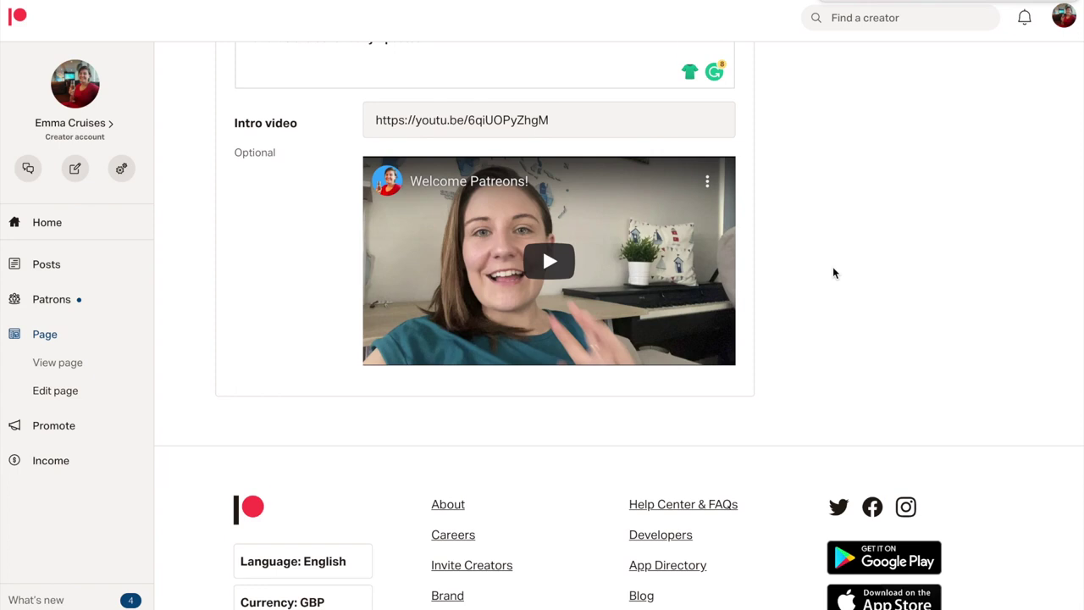
pyautogui.scroll(-1, 833, 266)
pyautogui.scroll(1, 833, 266)
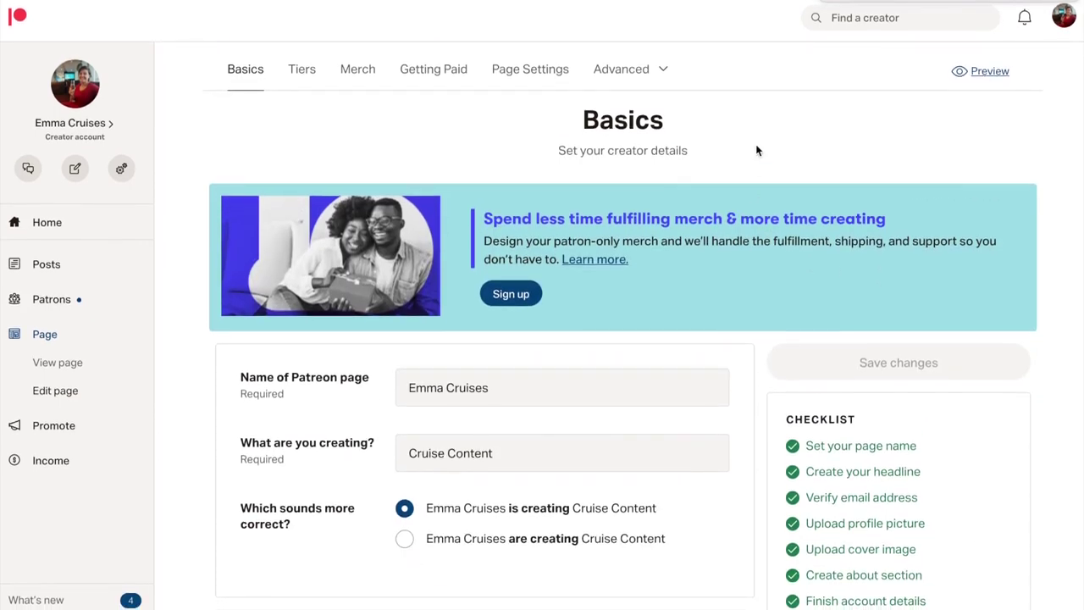
# Step: Open the Inside Tier for editing from the page's tier settings
pyautogui.click(304, 75)
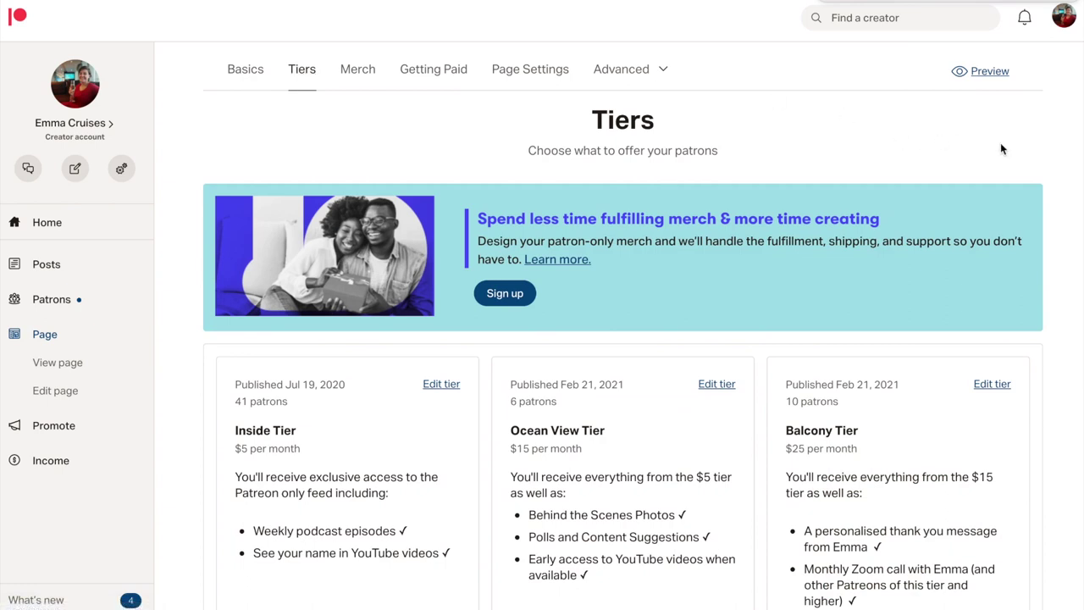
pyautogui.scroll(-2, 1000, 149)
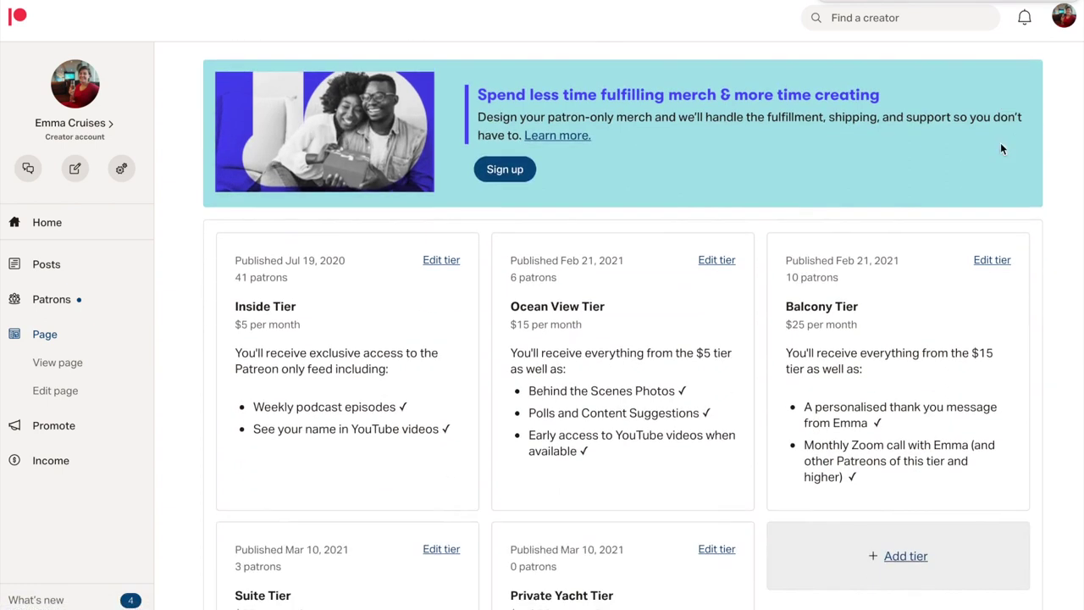
pyautogui.click(441, 260)
pyautogui.click(495, 383)
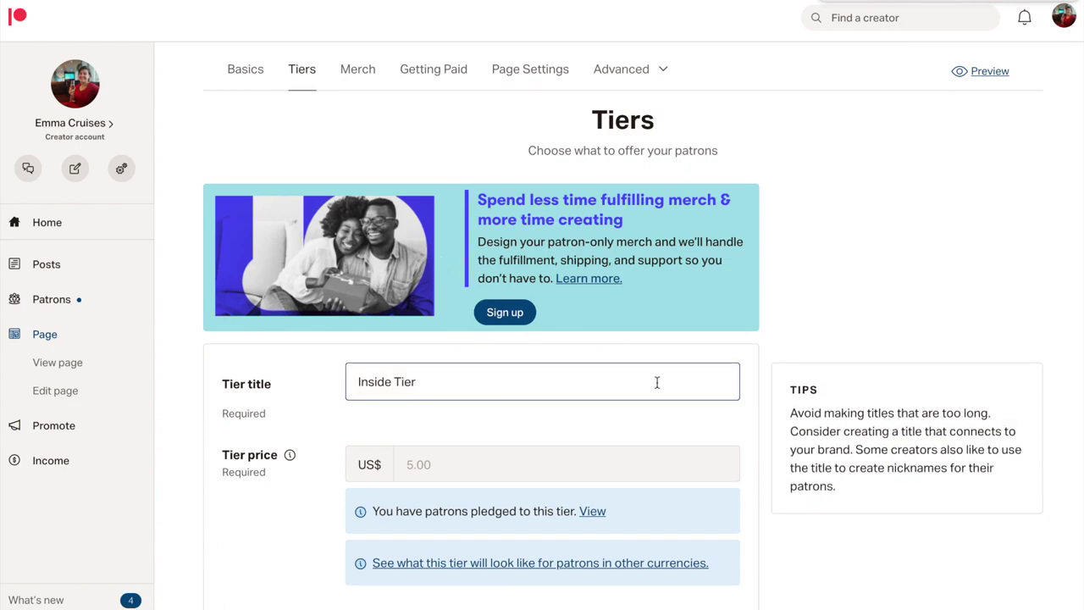
# Step: Examine the Inside Tier's title, price, image, description and benefits, along with the tips for each field
pyautogui.scroll(-1, 655, 381)
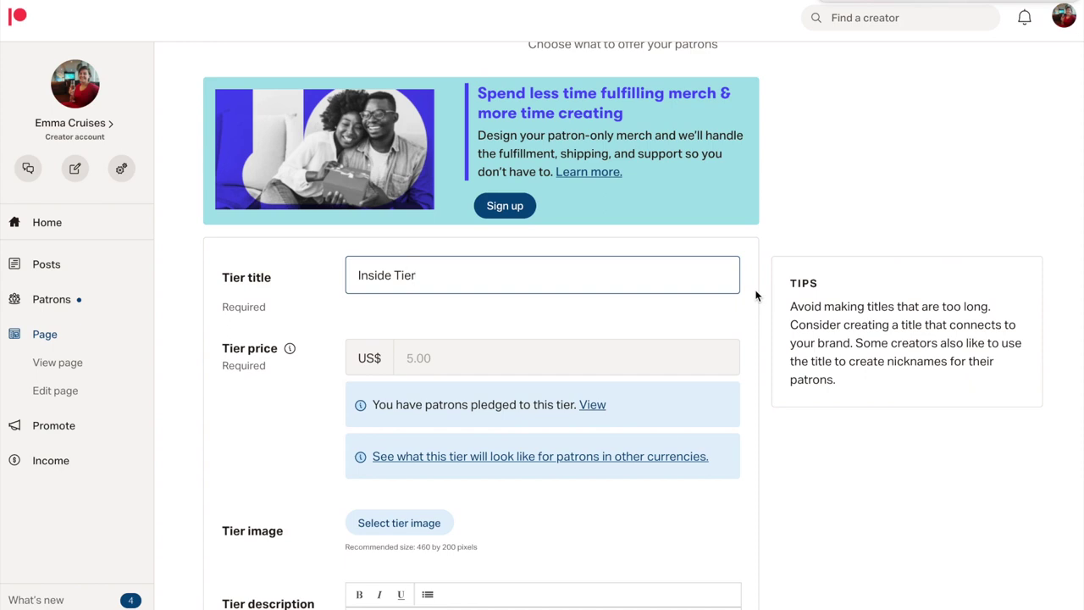
pyautogui.scroll(-1, 757, 295)
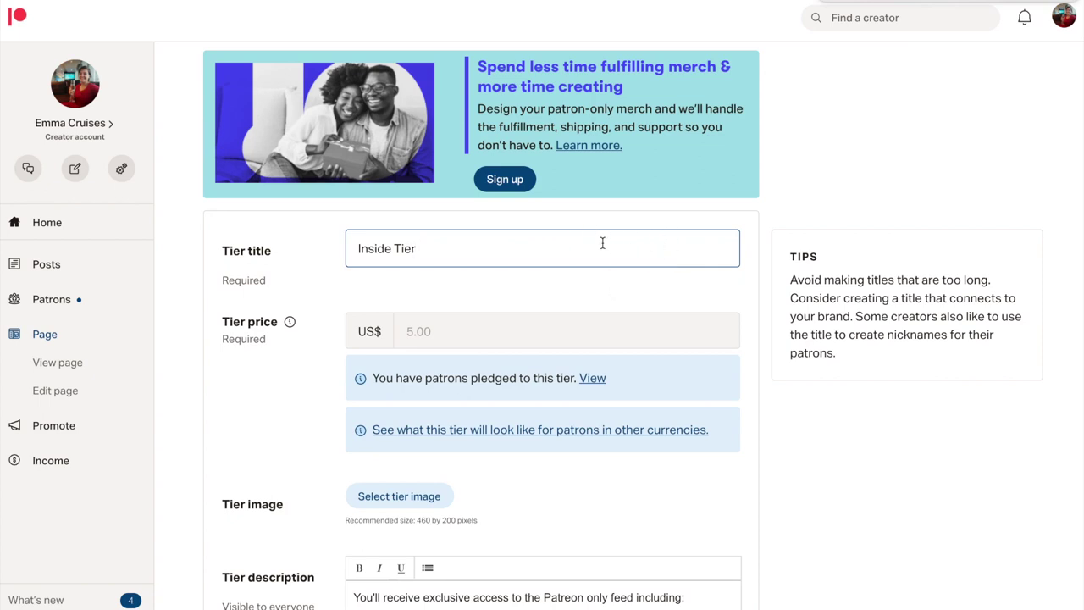
pyautogui.click(580, 331)
pyautogui.scroll(-2, 580, 331)
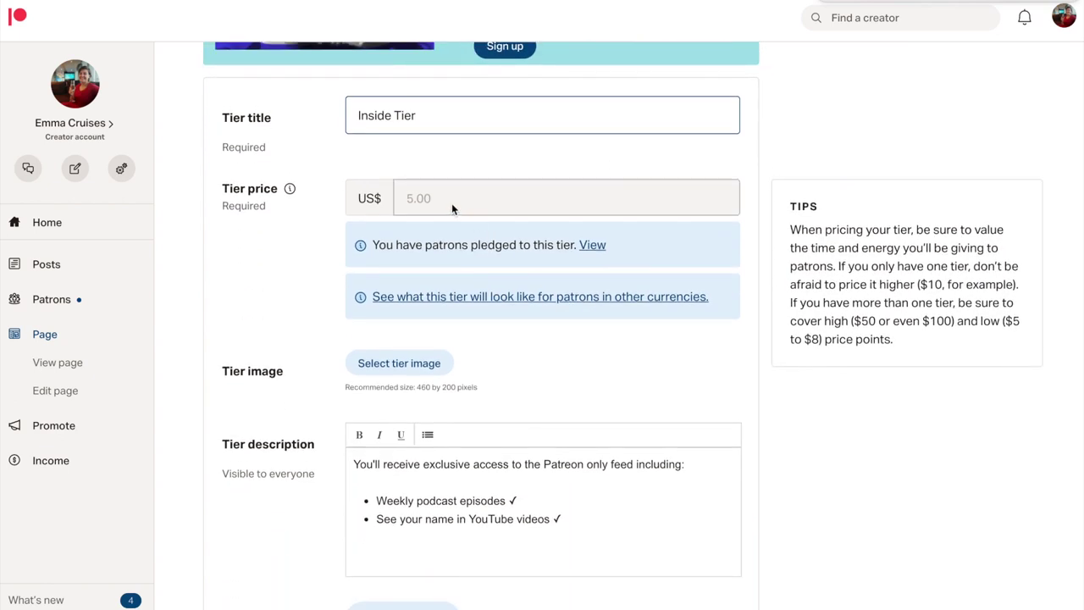
pyautogui.scroll(-1, 674, 334)
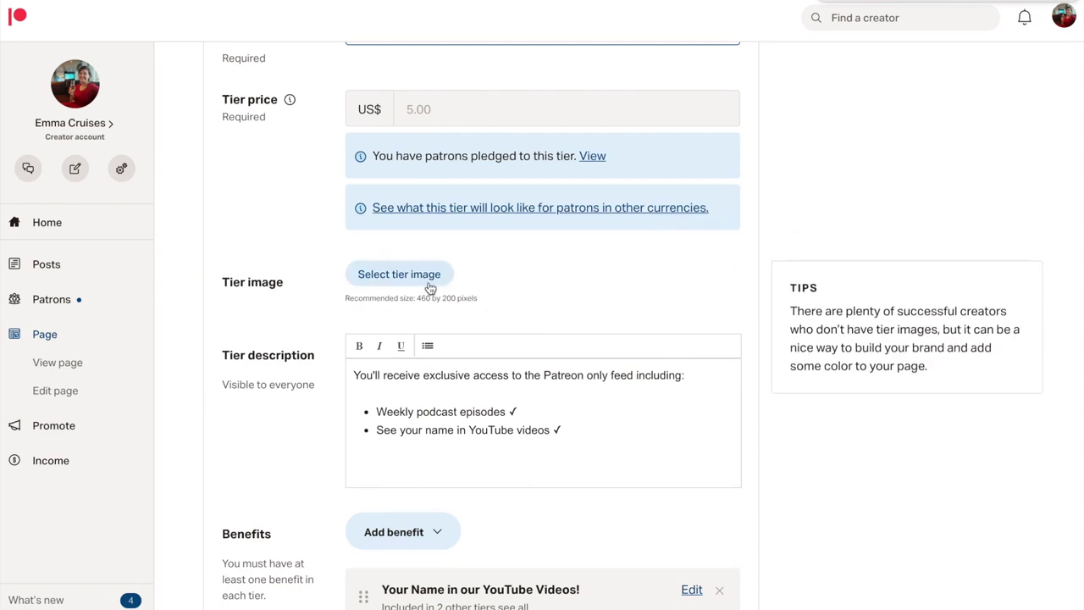
pyautogui.scroll(-1, 617, 278)
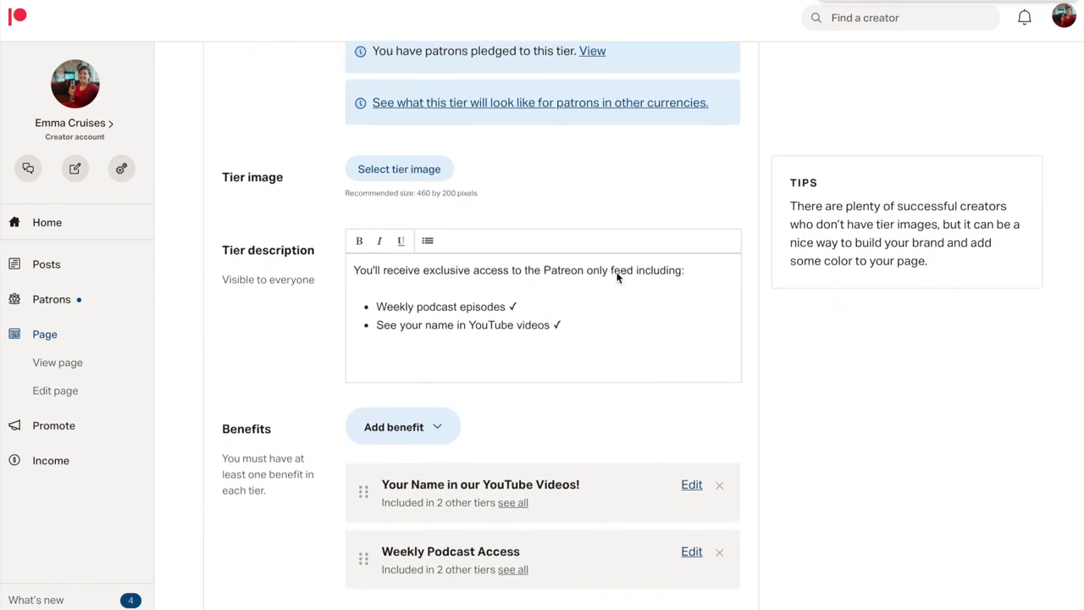
pyautogui.scroll(-1, 617, 278)
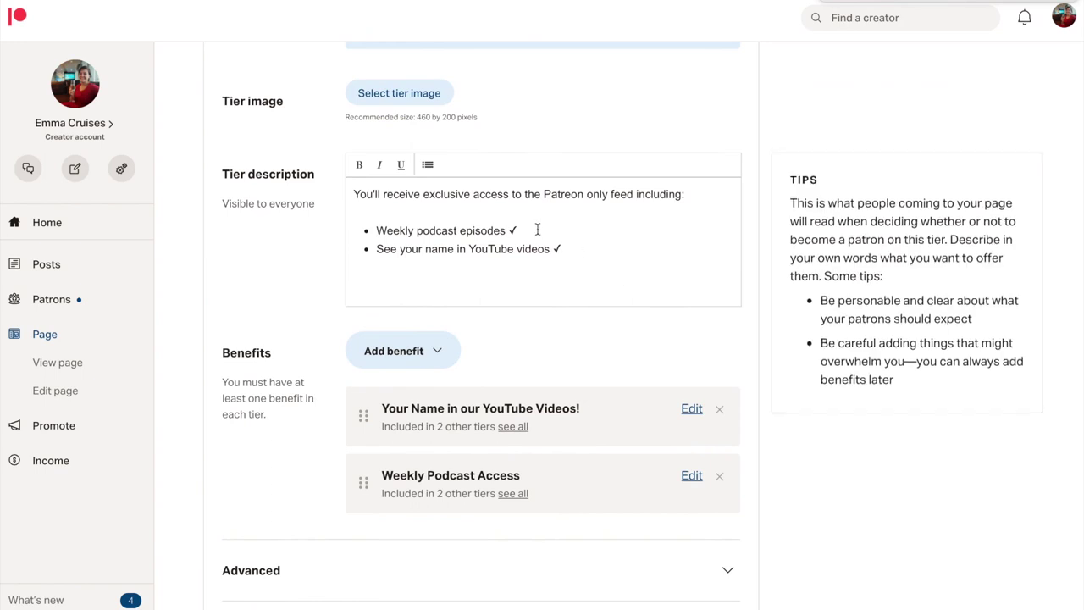
pyautogui.click(570, 248)
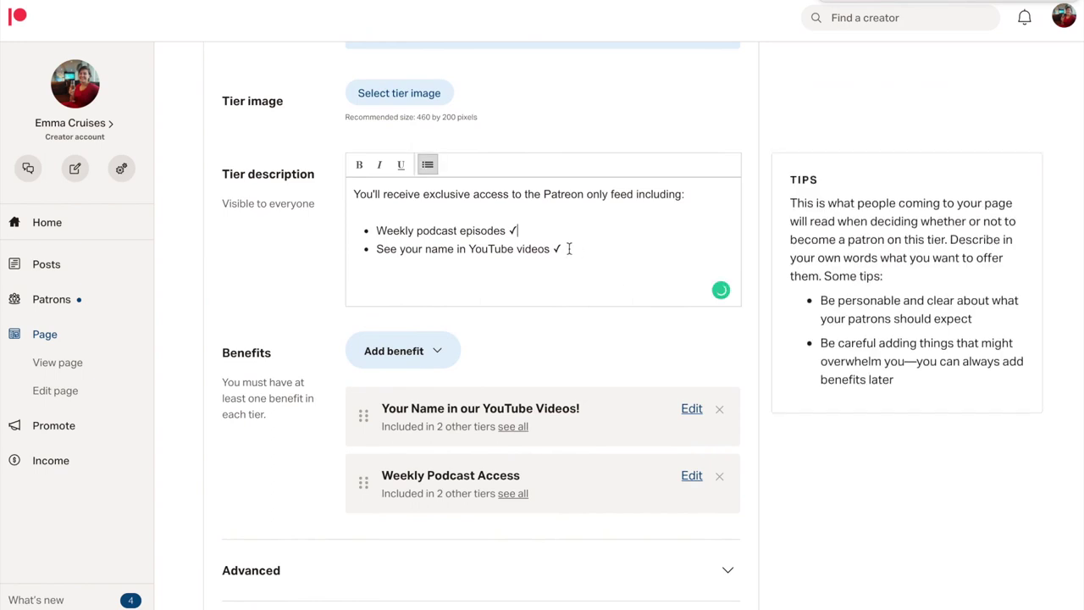
pyautogui.click(710, 194)
# Step: Expand the Inside Tier's advanced options and examine the patron limit, shipping address, Discord roles and sales tax settings
pyautogui.click(727, 570)
pyautogui.scroll(-5, 771, 302)
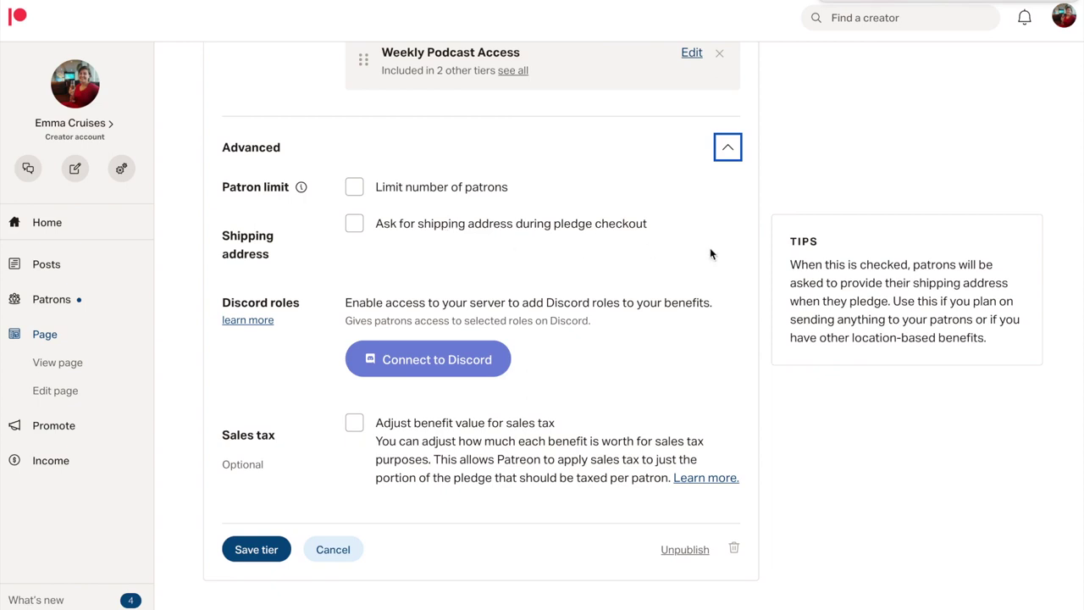
pyautogui.scroll(-1, 750, 337)
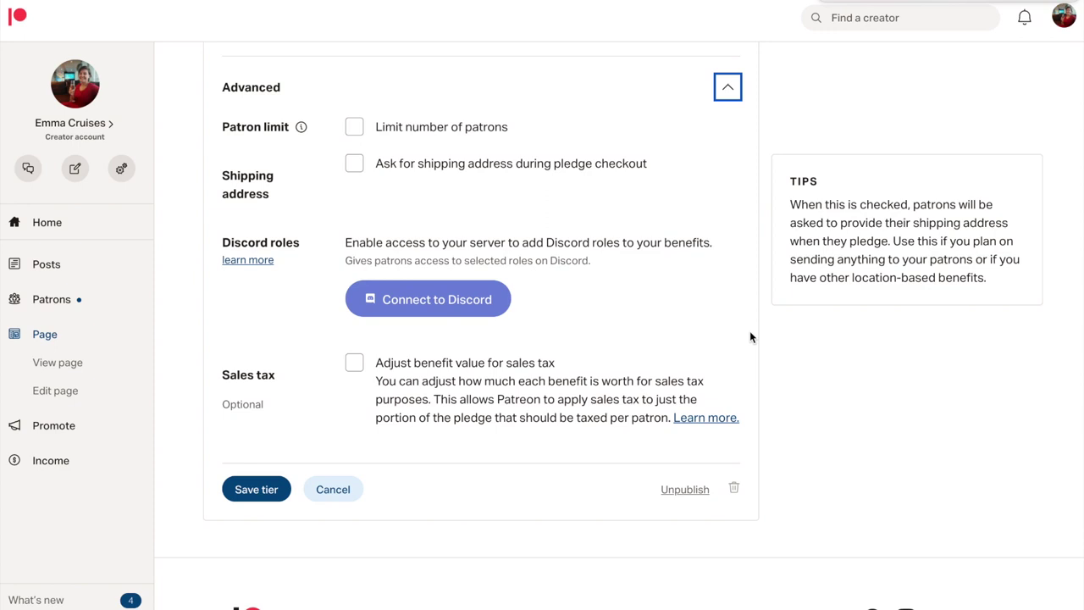
pyautogui.scroll(-1, 749, 330)
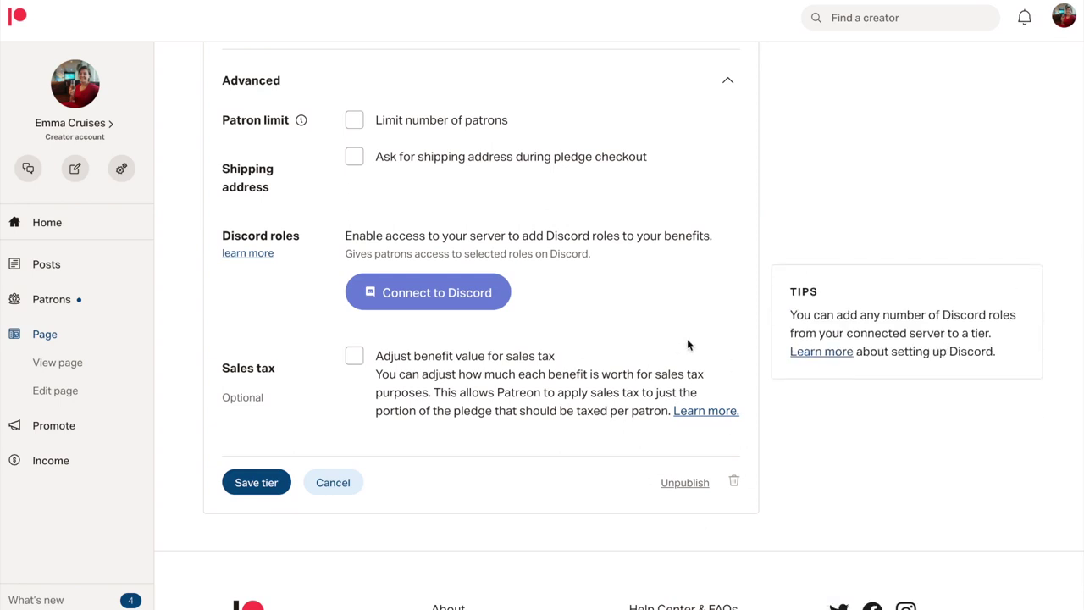
# Step: Save the Inside Tier and look over the list of tiers
pyautogui.scroll(8, 694, 355)
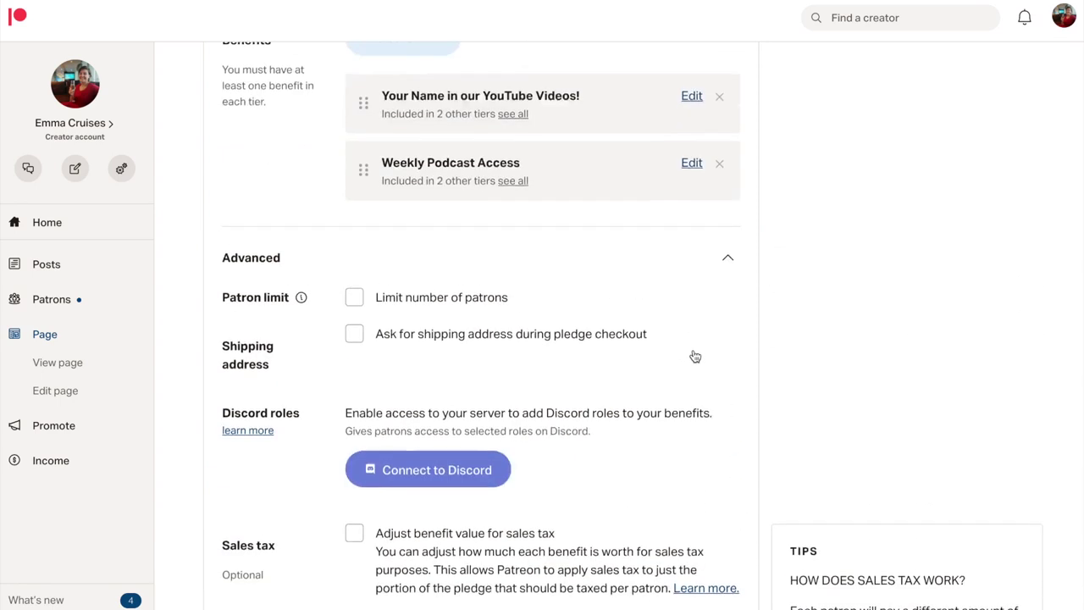
pyautogui.scroll(3, 693, 356)
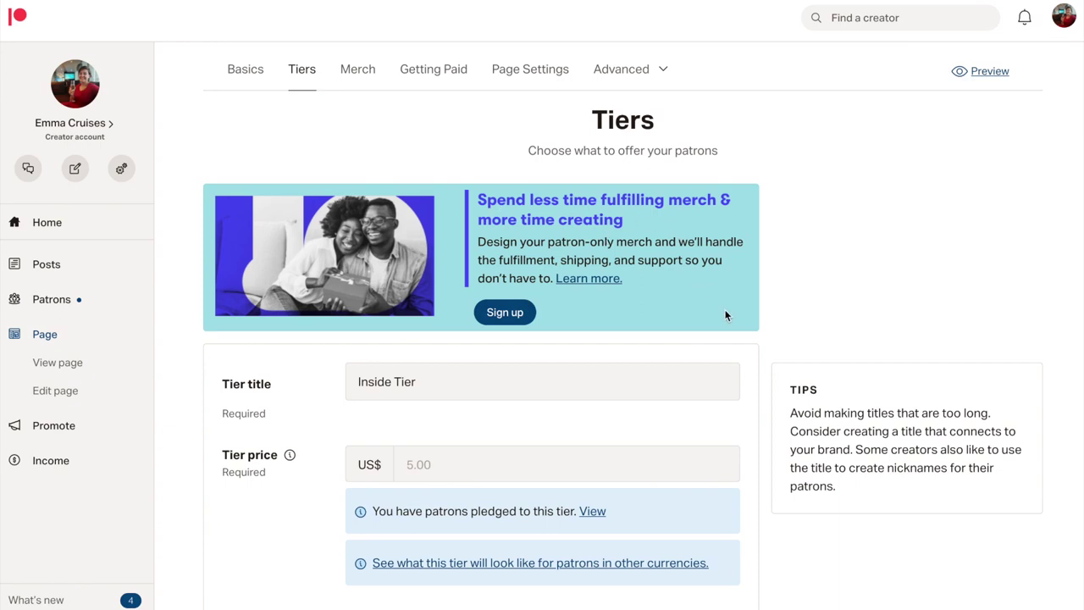
pyautogui.scroll(-15, 721, 309)
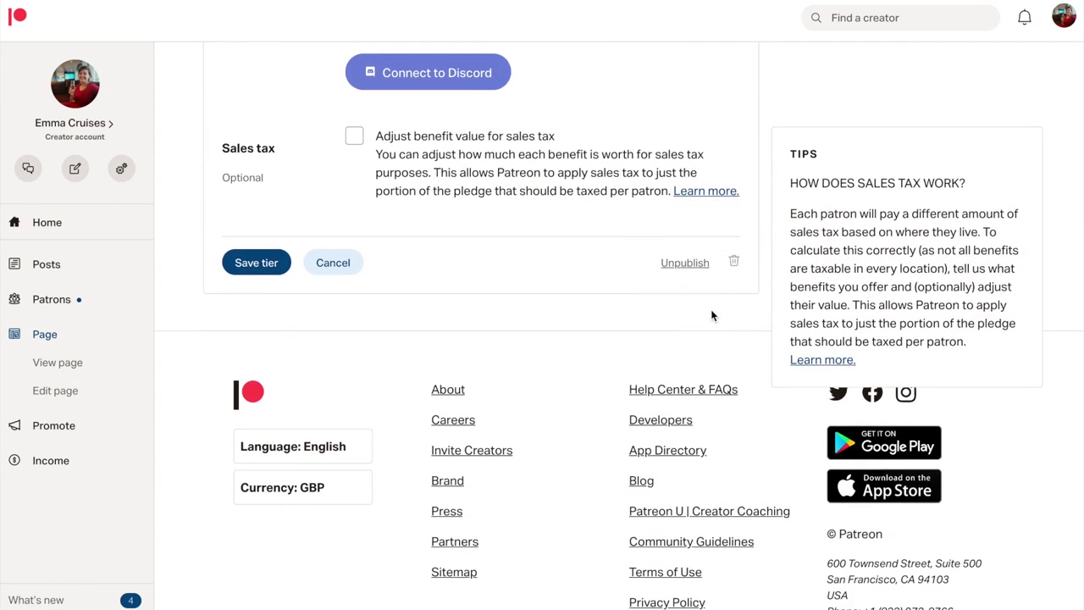
pyautogui.click(269, 269)
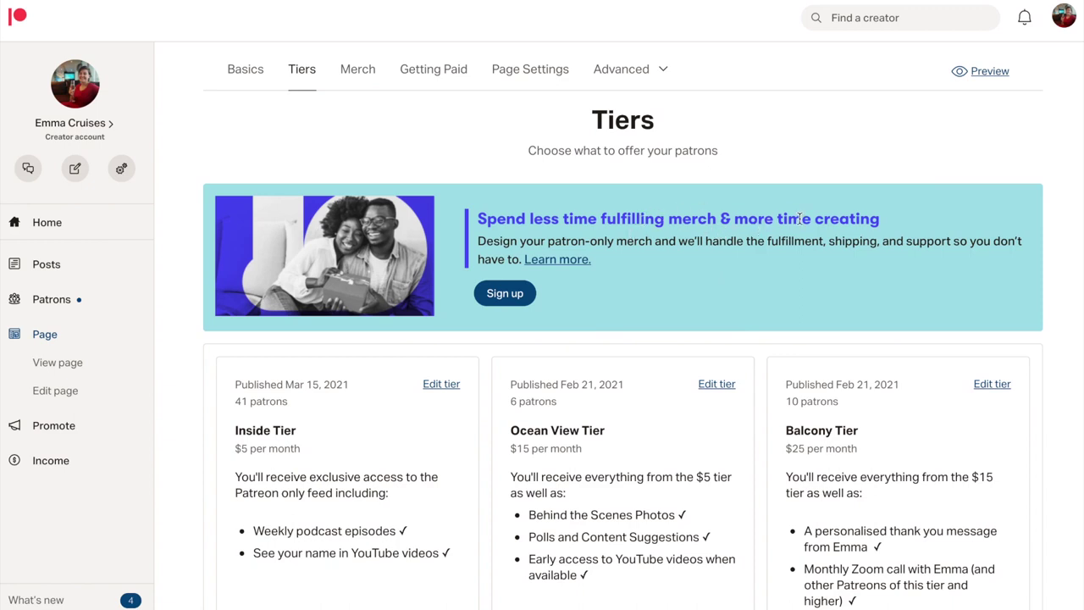
pyautogui.scroll(-3, 759, 299)
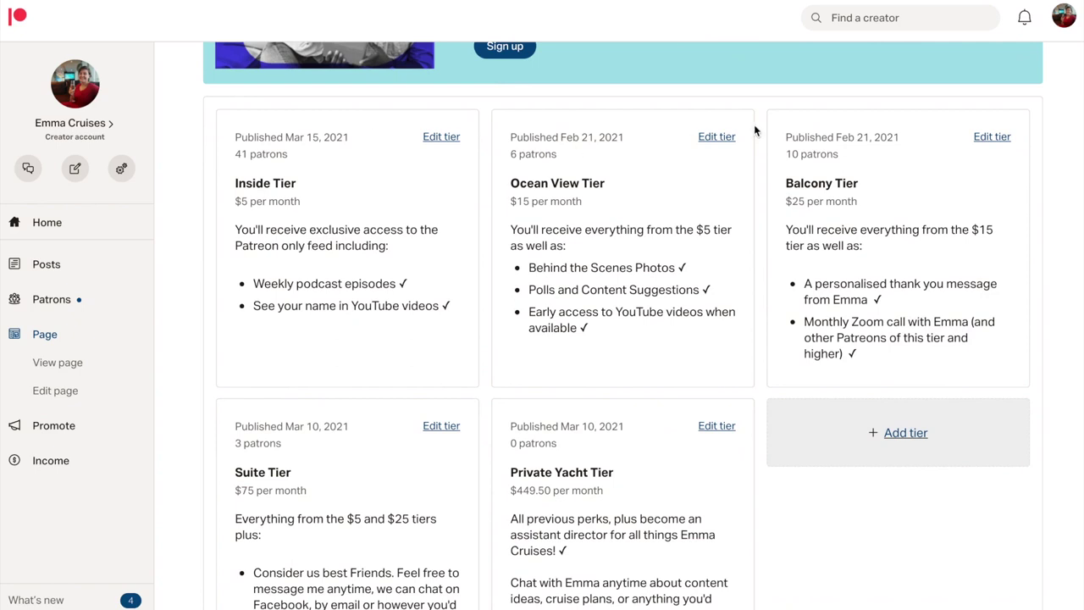
# Step: Review the membership tiers down to the Suite and Private Yacht Tiers, highlighting the Suite Tier's handwritten postcard benefit
pyautogui.scroll(-1, 597, 304)
pyautogui.scroll(-1, 597, 303)
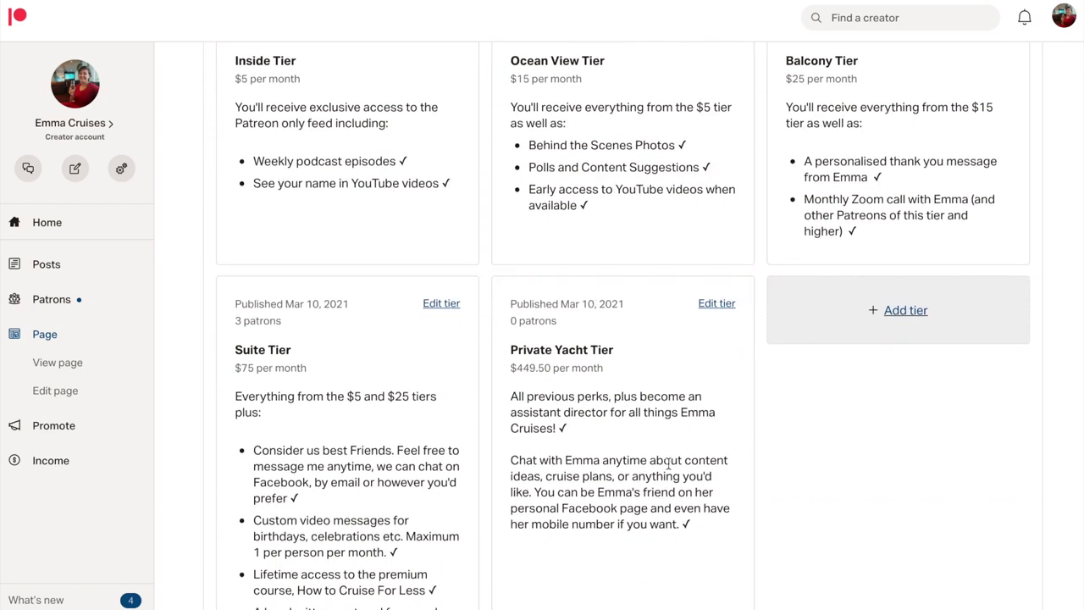
pyautogui.scroll(-2, 669, 465)
pyautogui.moveTo(316, 516); pyautogui.dragTo(253, 493)
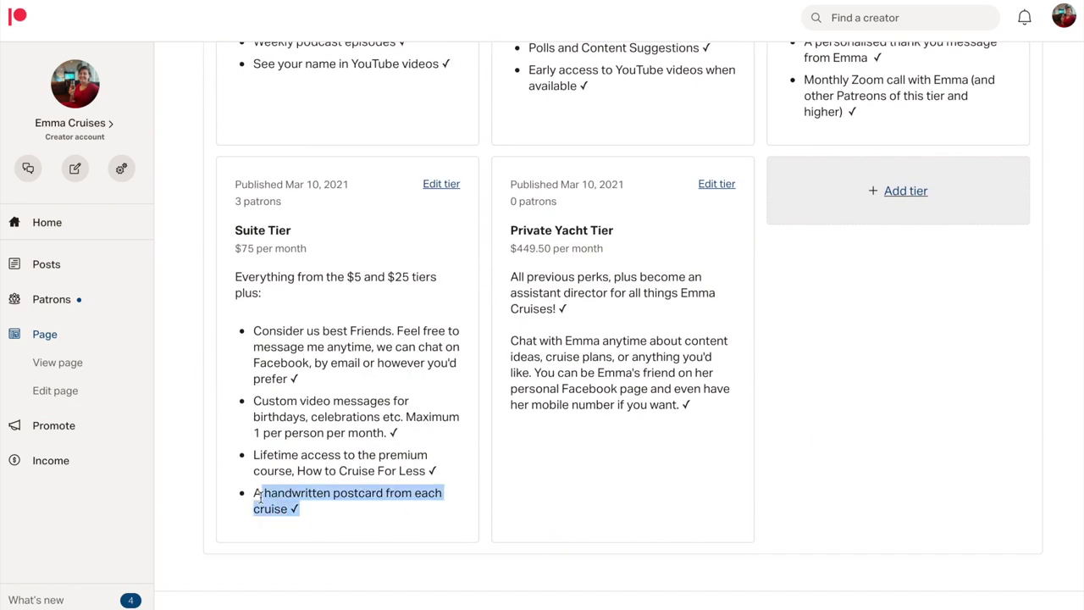
pyautogui.click(342, 506)
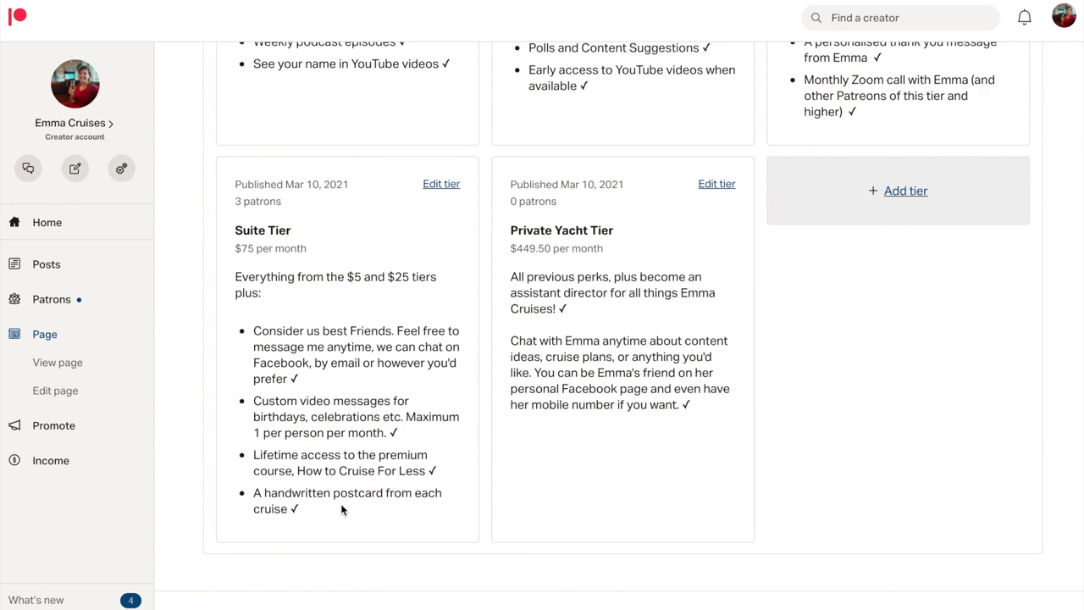
# Step: Compare the benefits across the tiers, highlighting the Balcony Tier's monthly Zoom call
pyautogui.scroll(1, 649, 513)
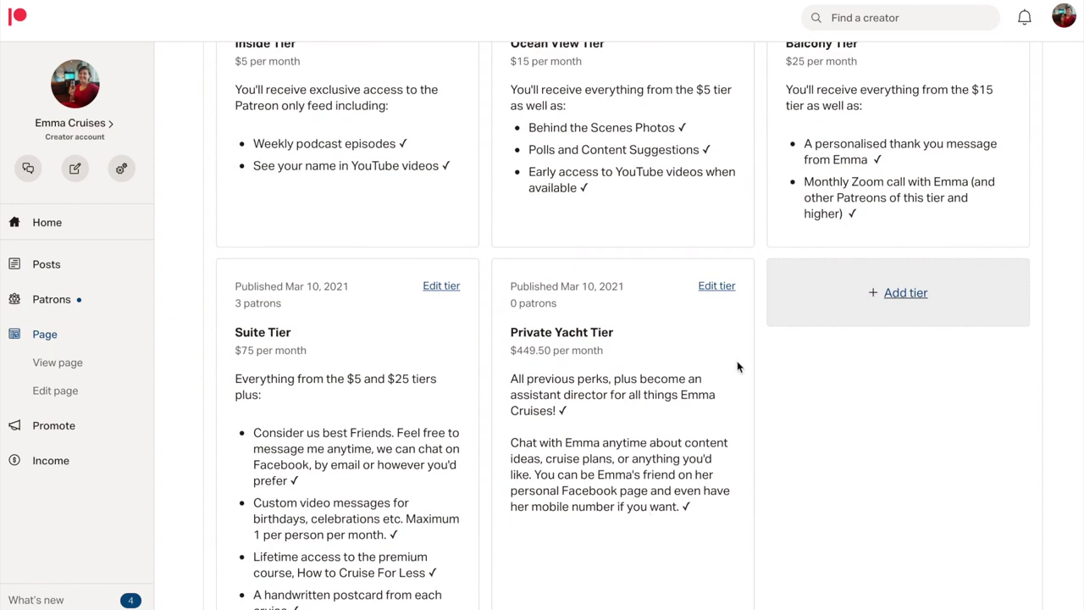
pyautogui.scroll(1, 761, 350)
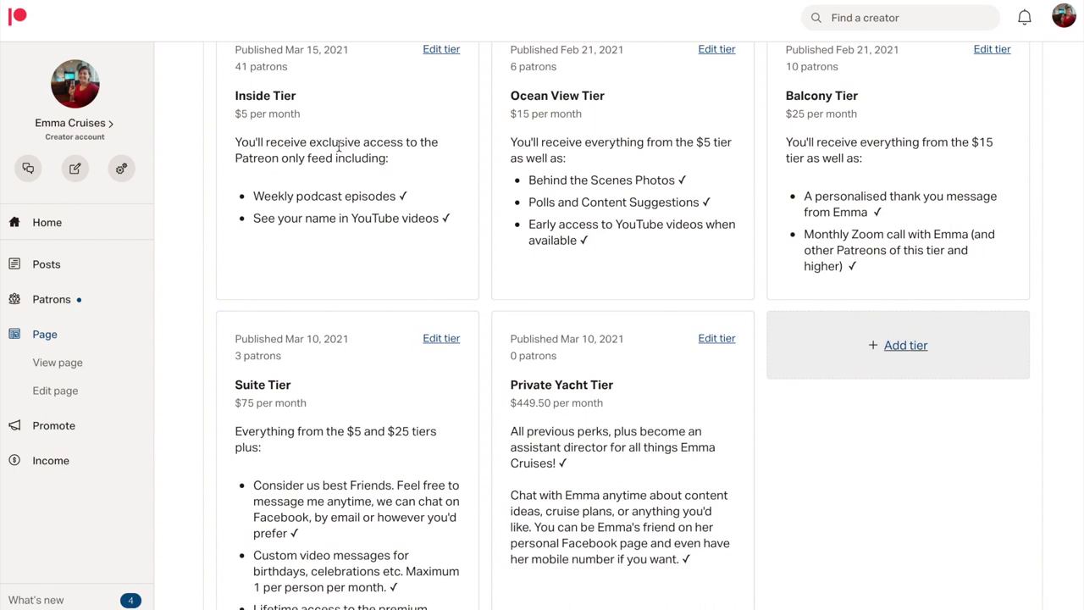
pyautogui.moveTo(863, 263); pyautogui.dragTo(794, 237)
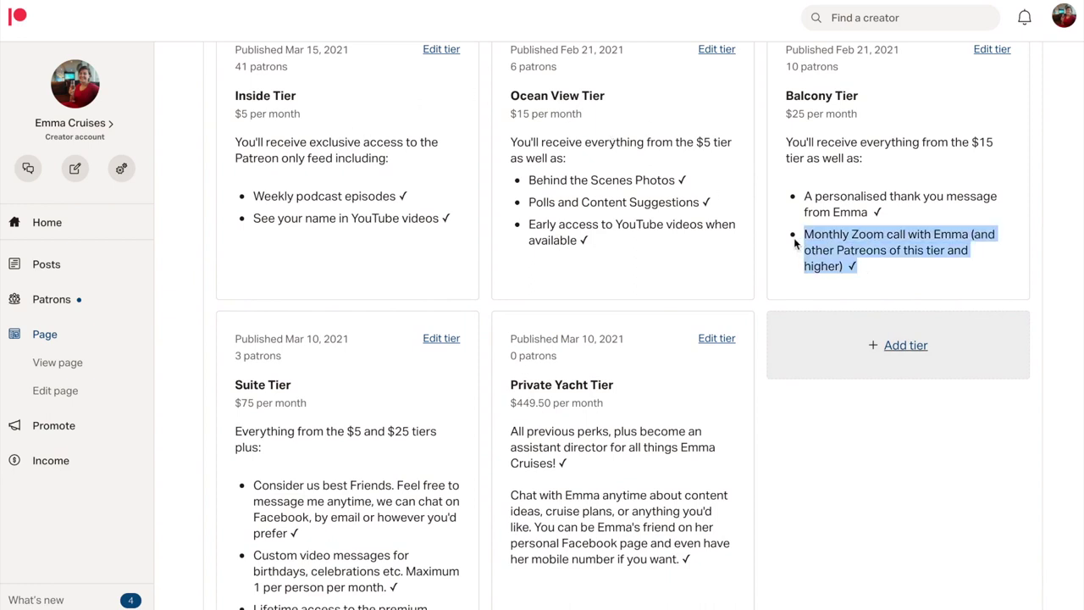
pyautogui.click(880, 270)
pyautogui.scroll(1, 880, 270)
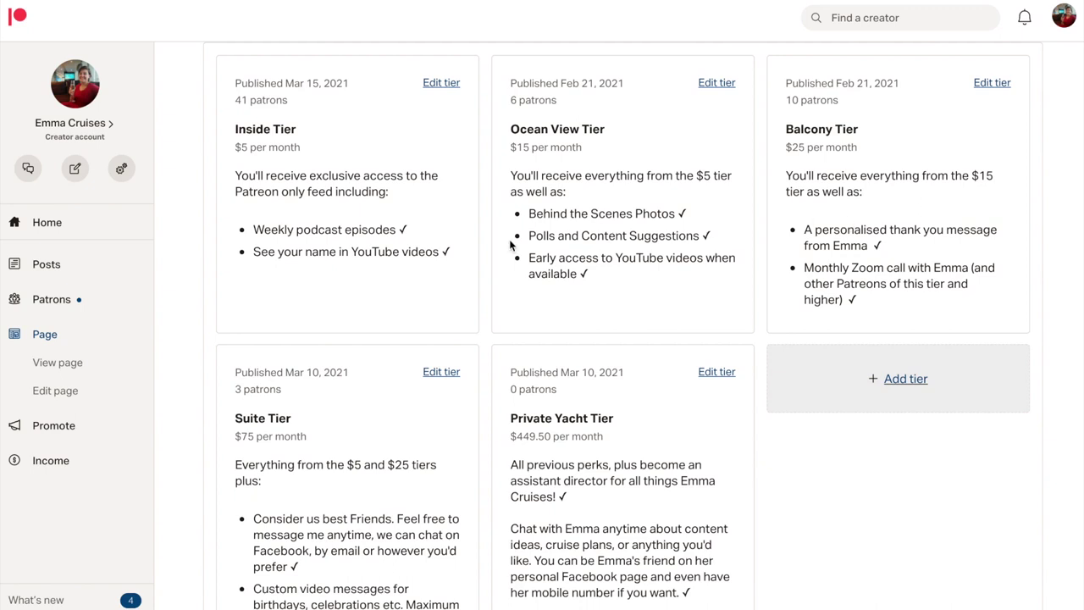
pyautogui.scroll(-3, 687, 427)
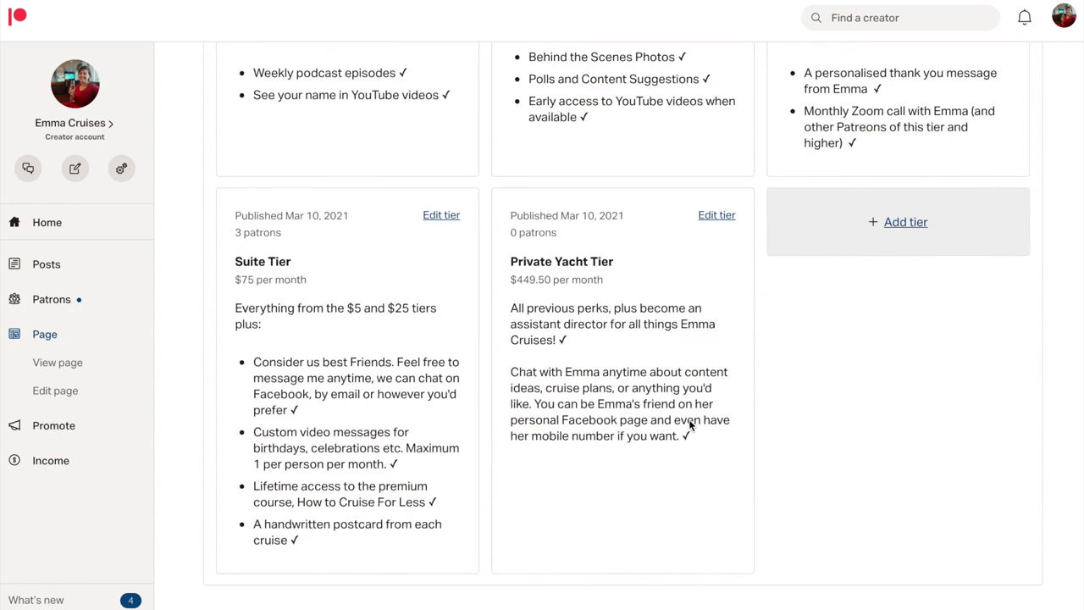
# Step: Open the Merch section of the page editor to see the physical rewards offer
pyautogui.scroll(6, 399, 111)
pyautogui.click(358, 72)
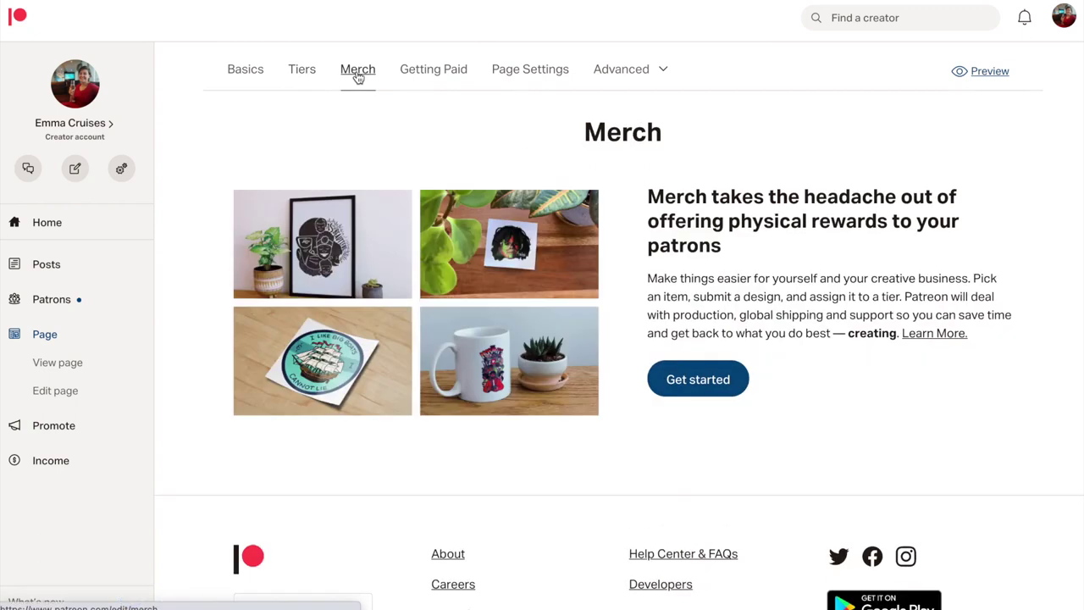
# Step: Open the Getting Paid settings and examine the payment schedule, annual membership discount, currency and payout options
pyautogui.click(432, 73)
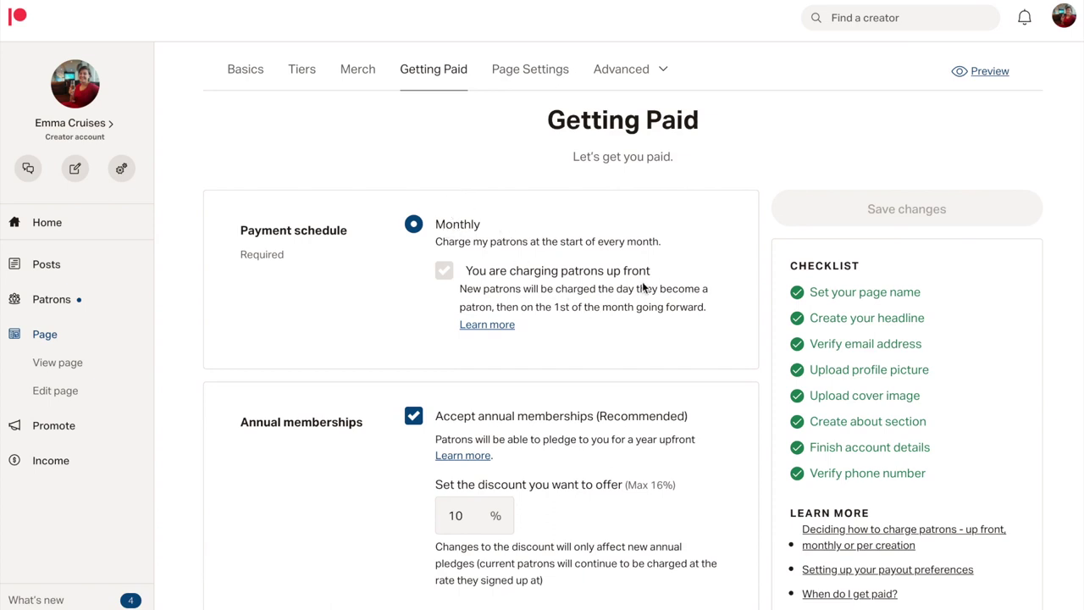
pyautogui.scroll(-2, 741, 332)
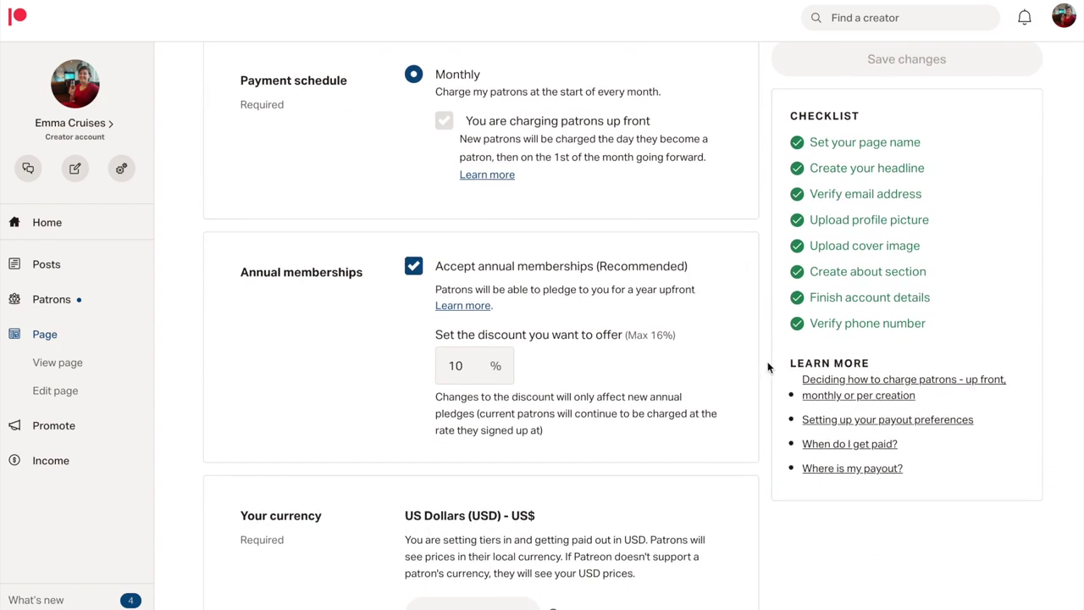
pyautogui.scroll(-2, 770, 367)
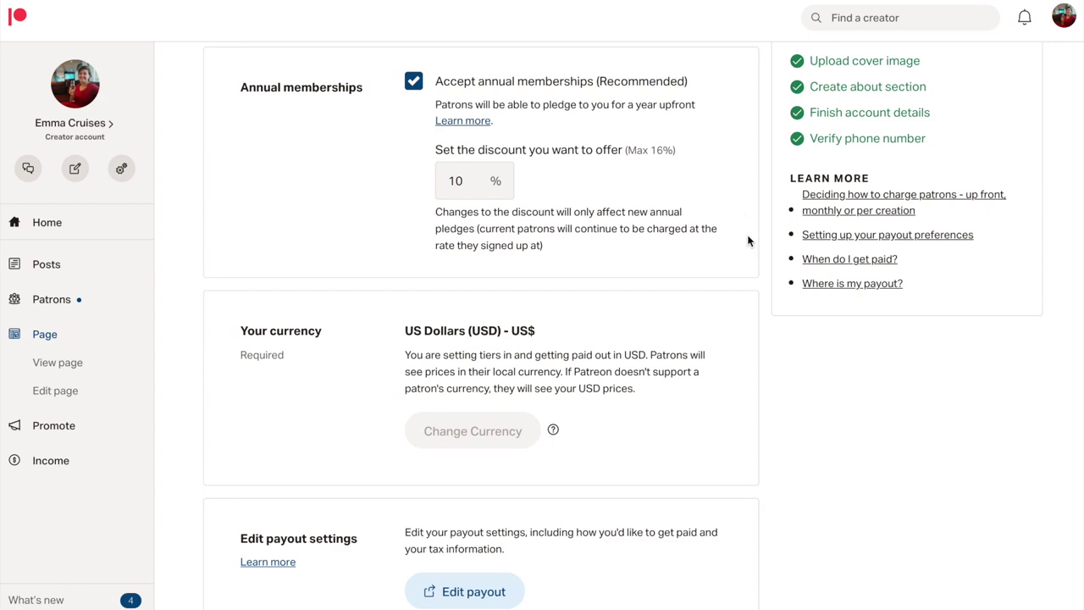
pyautogui.scroll(-2, 748, 241)
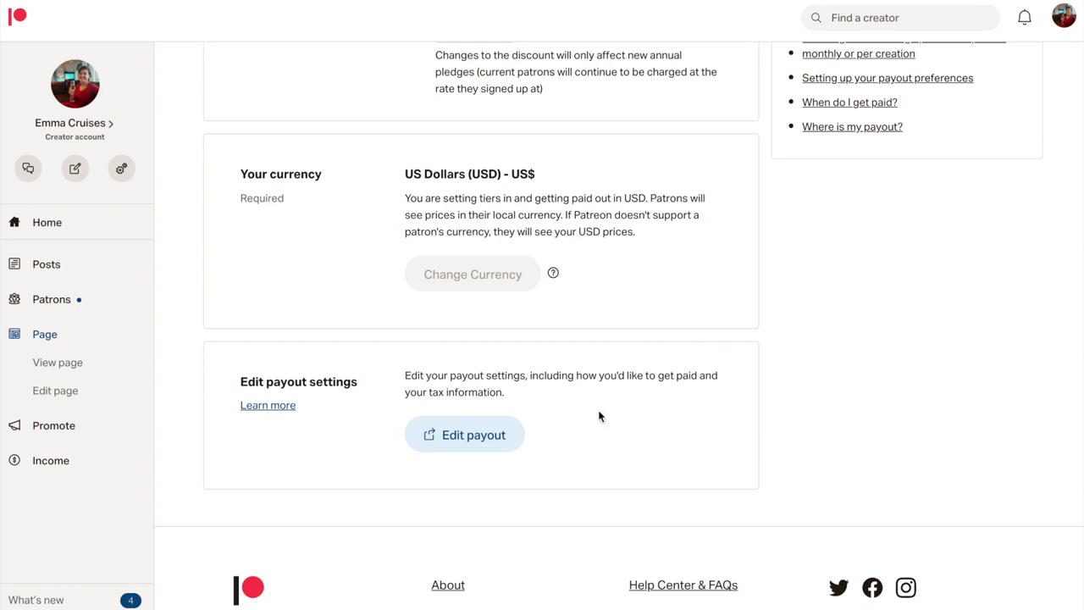
pyautogui.scroll(2, 743, 322)
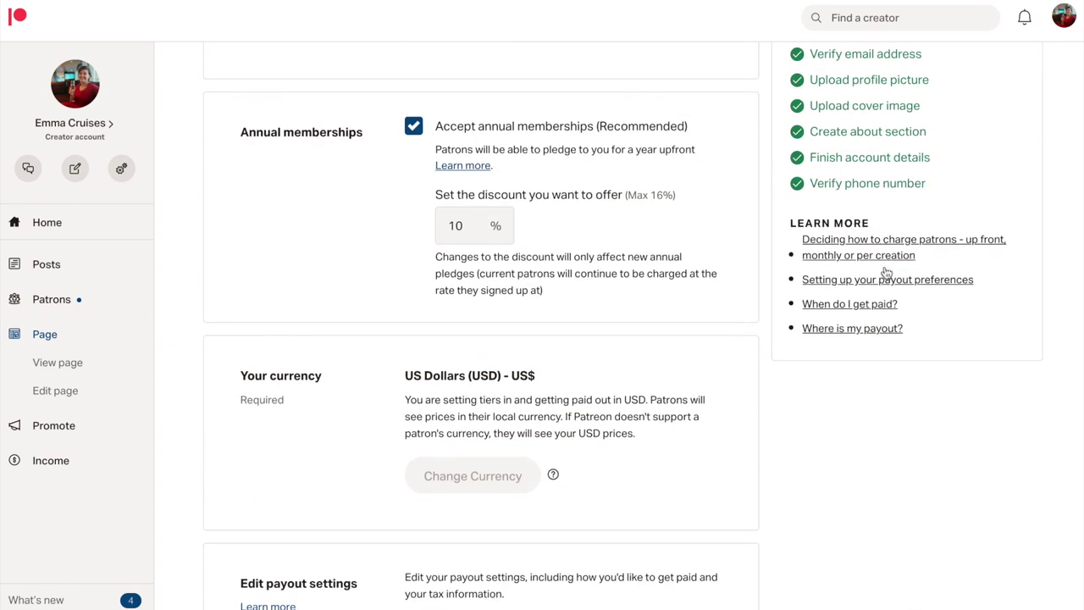
pyautogui.scroll(3, 848, 233)
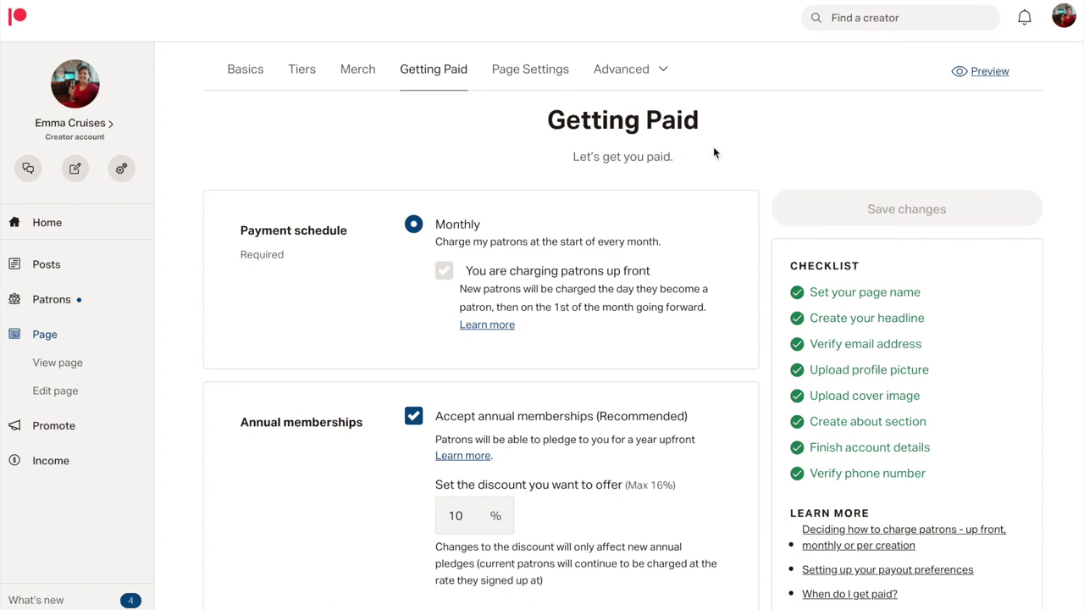
# Step: Open the Page Settings and examine the creator account details, custom brand color, and earnings and patronage visibility options
pyautogui.click(529, 71)
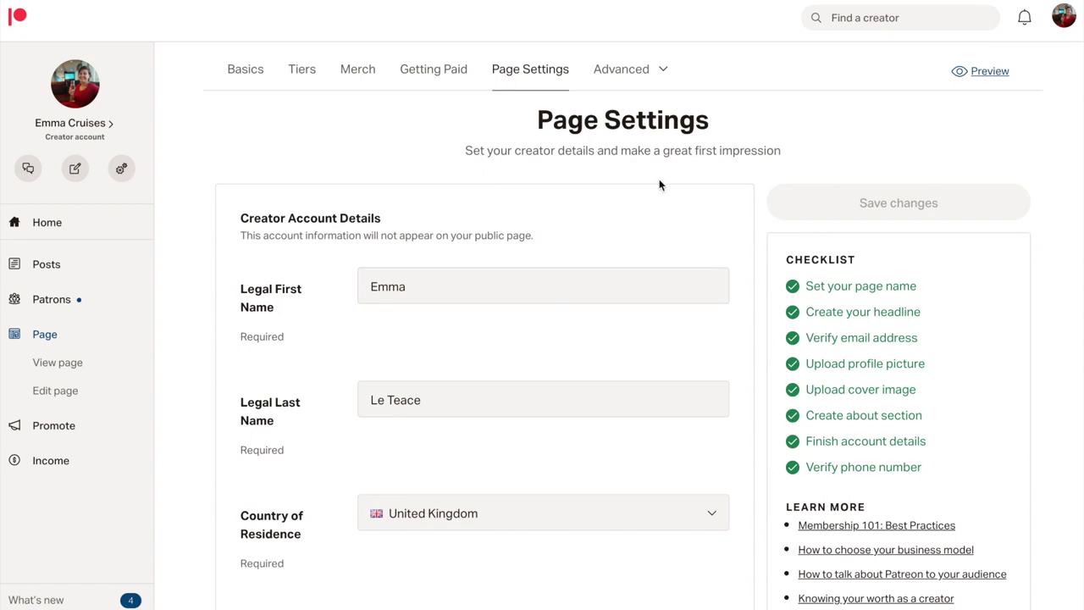
pyautogui.scroll(-2, 659, 183)
pyautogui.scroll(-2, 576, 316)
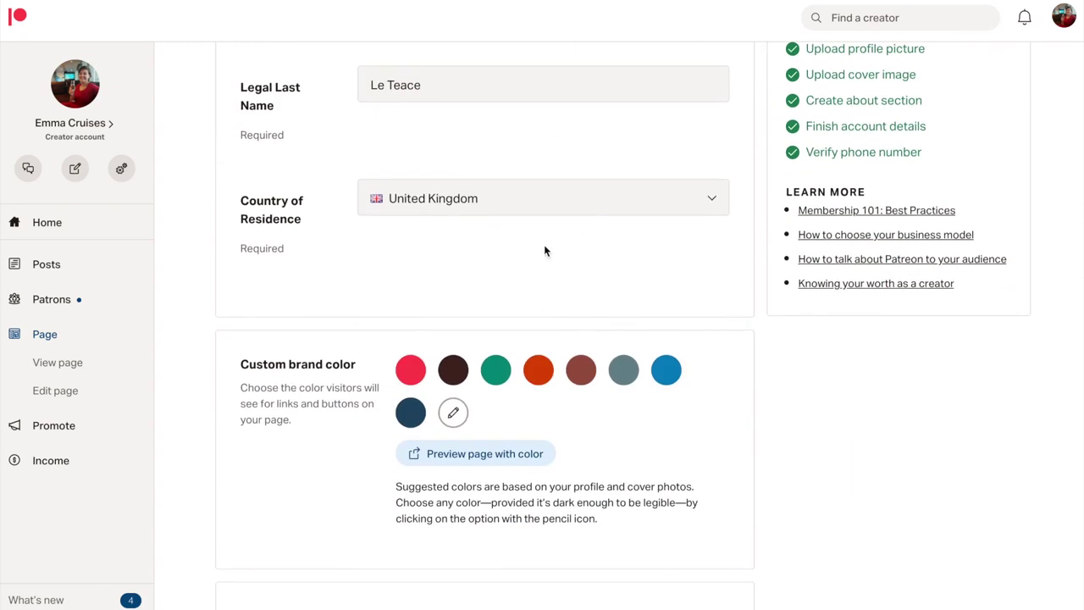
pyautogui.scroll(-2, 588, 240)
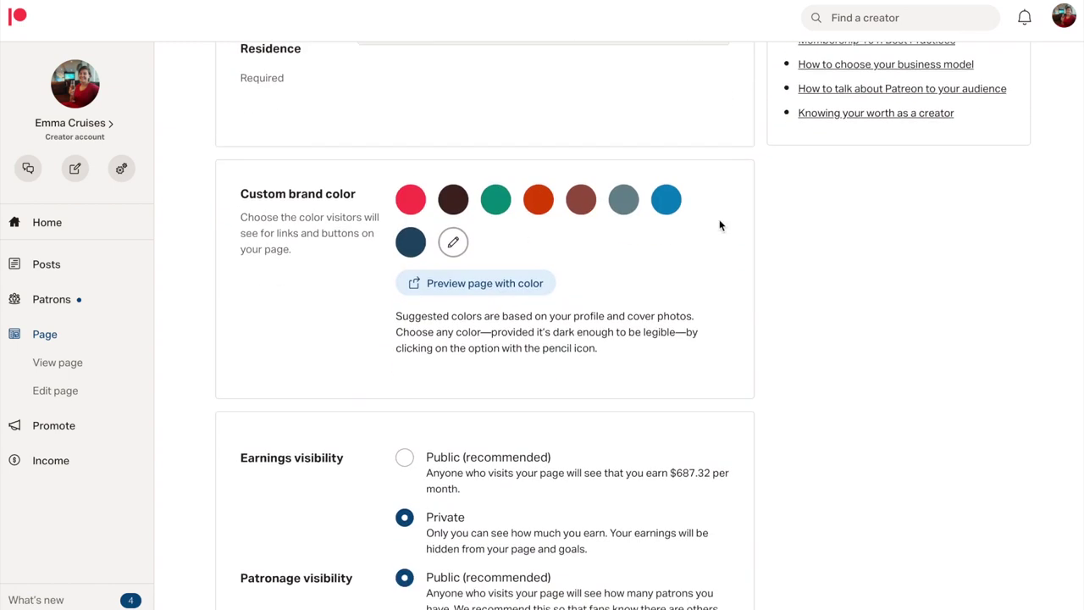
pyautogui.scroll(-3, 721, 335)
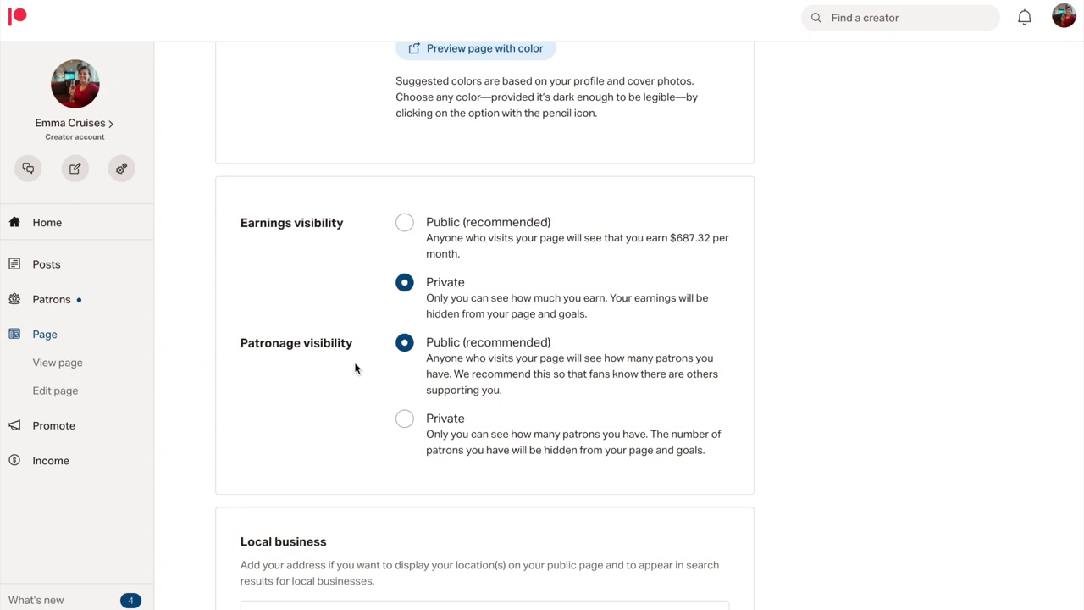
pyautogui.scroll(-2, 841, 350)
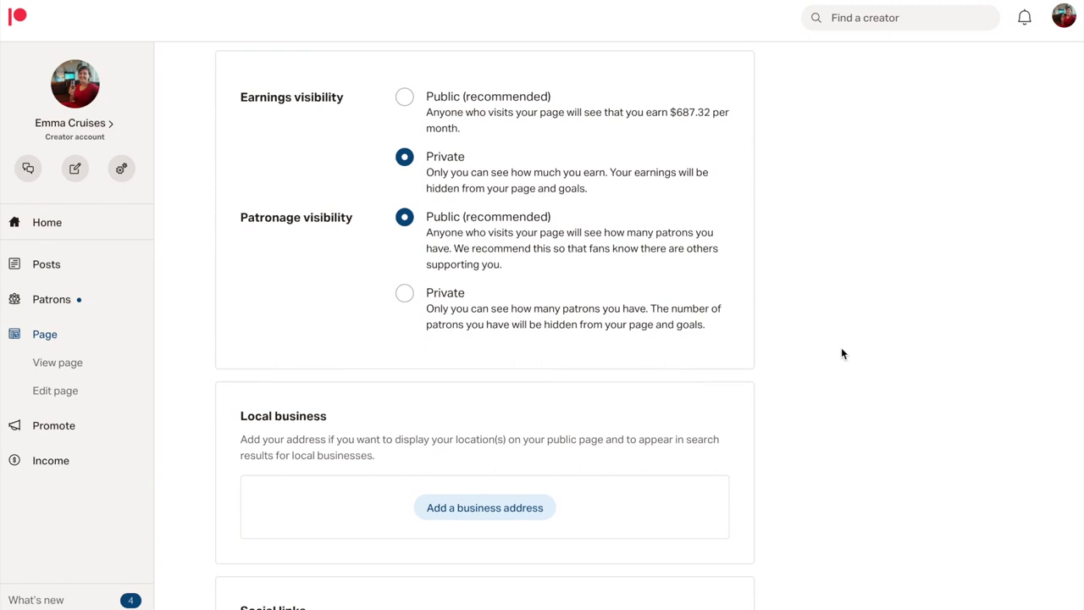
# Step: Examine the page's local business, social links, adult content, Google Analytics ID and RSS audio feed settings
pyautogui.scroll(-3, 769, 391)
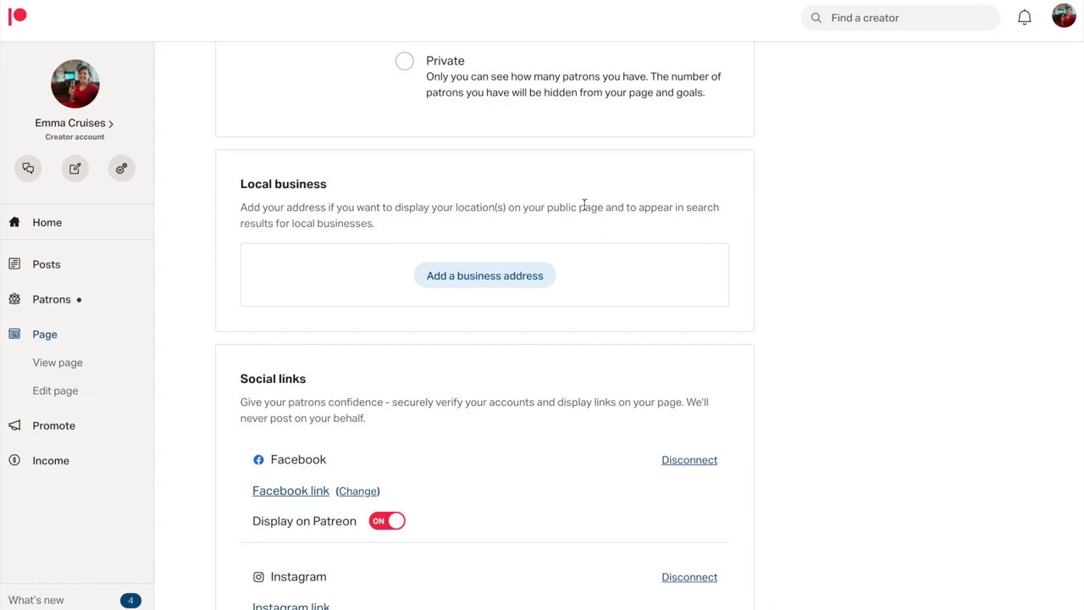
pyautogui.scroll(-3, 682, 365)
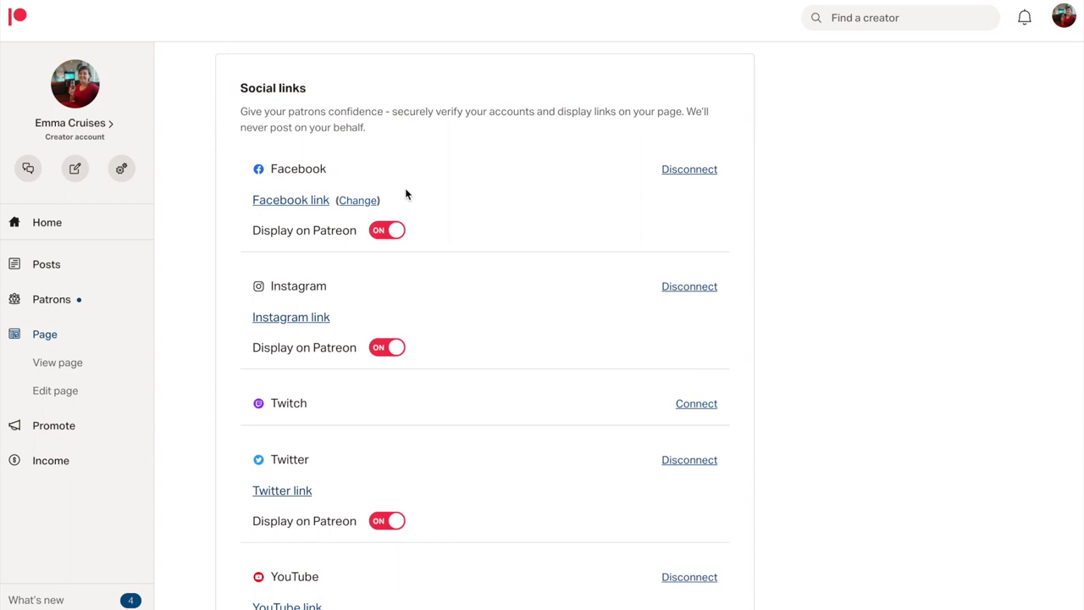
pyautogui.scroll(-2, 384, 361)
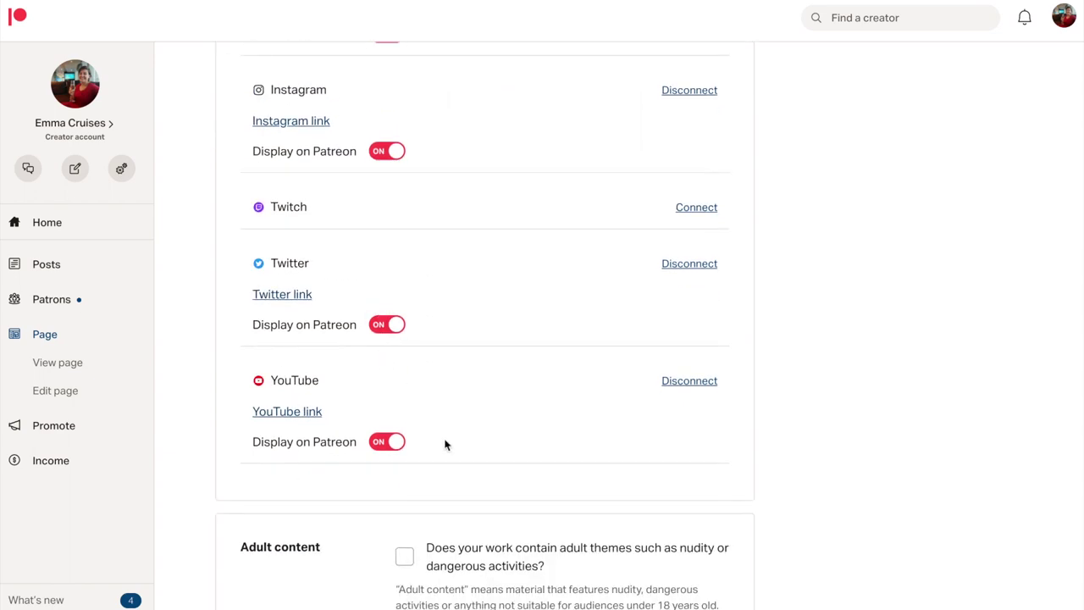
pyautogui.scroll(-2, 366, 488)
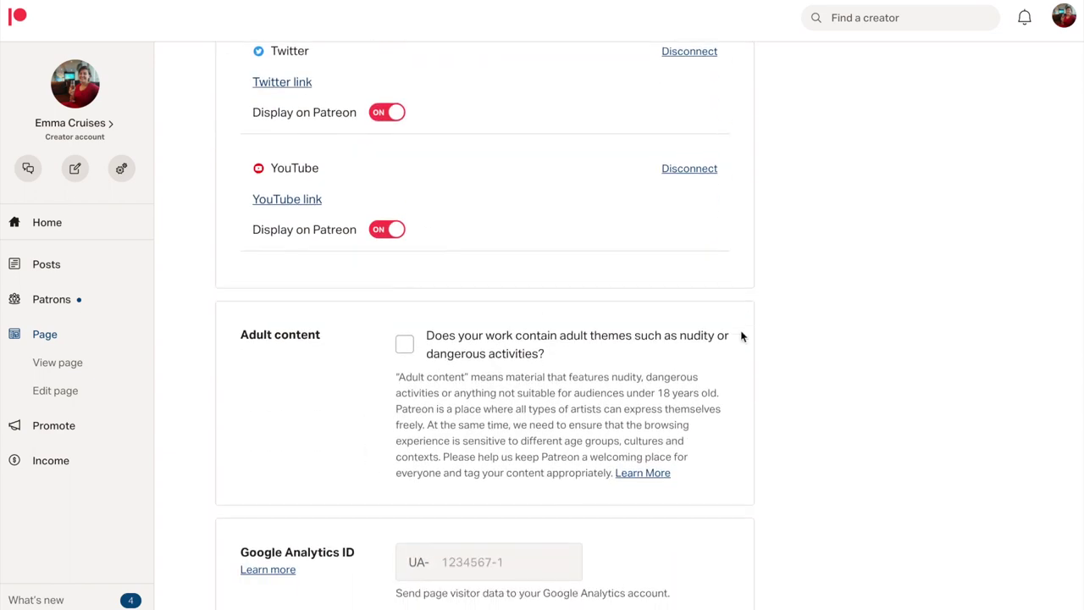
pyautogui.scroll(-1, 741, 337)
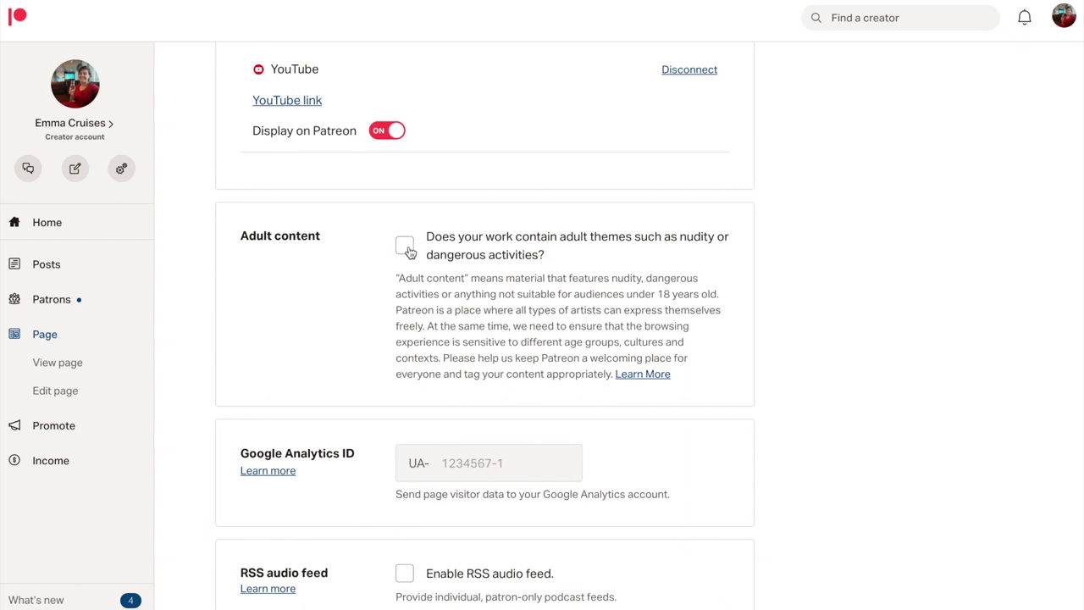
pyautogui.scroll(-3, 710, 356)
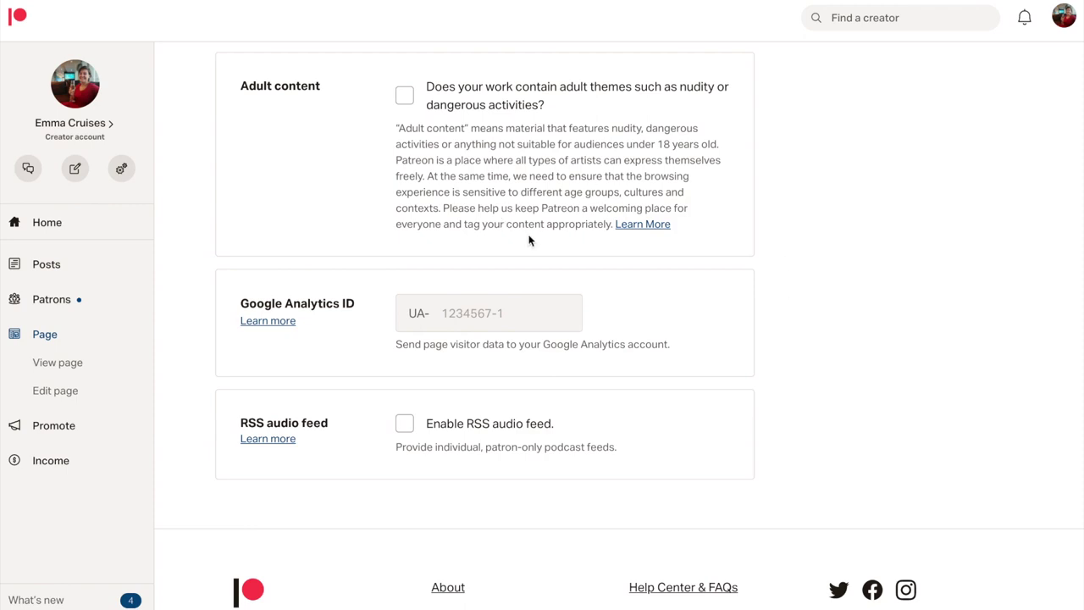
pyautogui.scroll(-1, 824, 269)
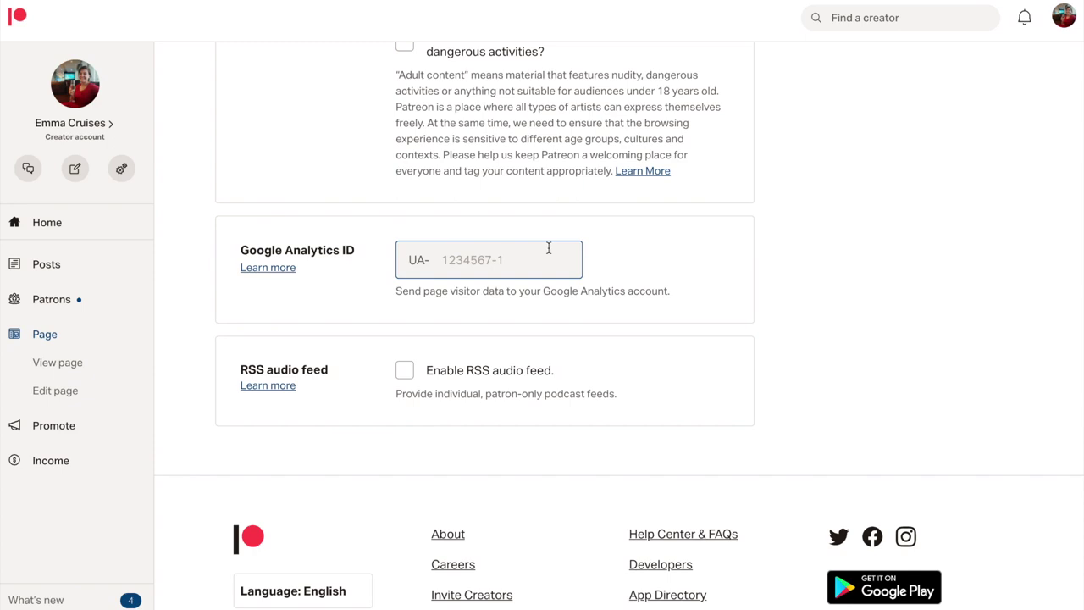
# Step: Open the Welcome Notes settings and examine the per-tier note options, note editor and welcome video field
pyautogui.scroll(15, 548, 247)
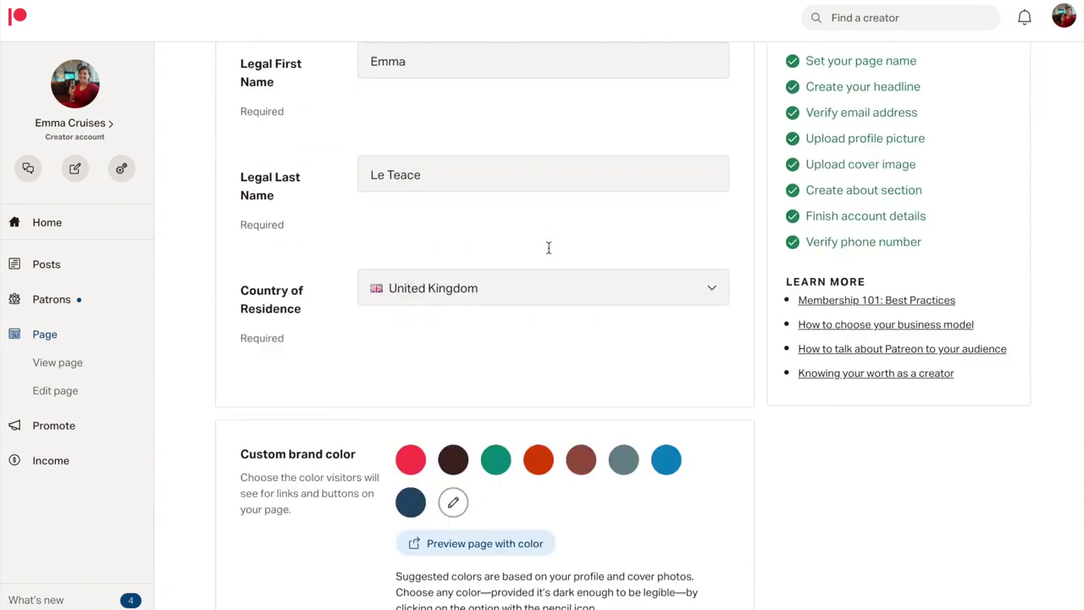
pyautogui.click(654, 79)
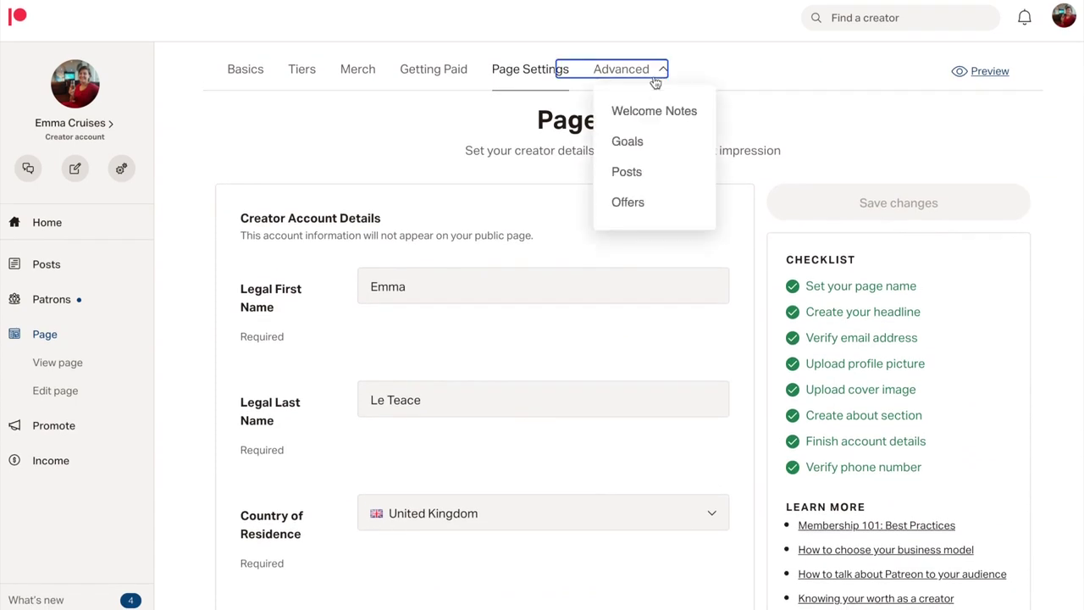
pyautogui.click(677, 118)
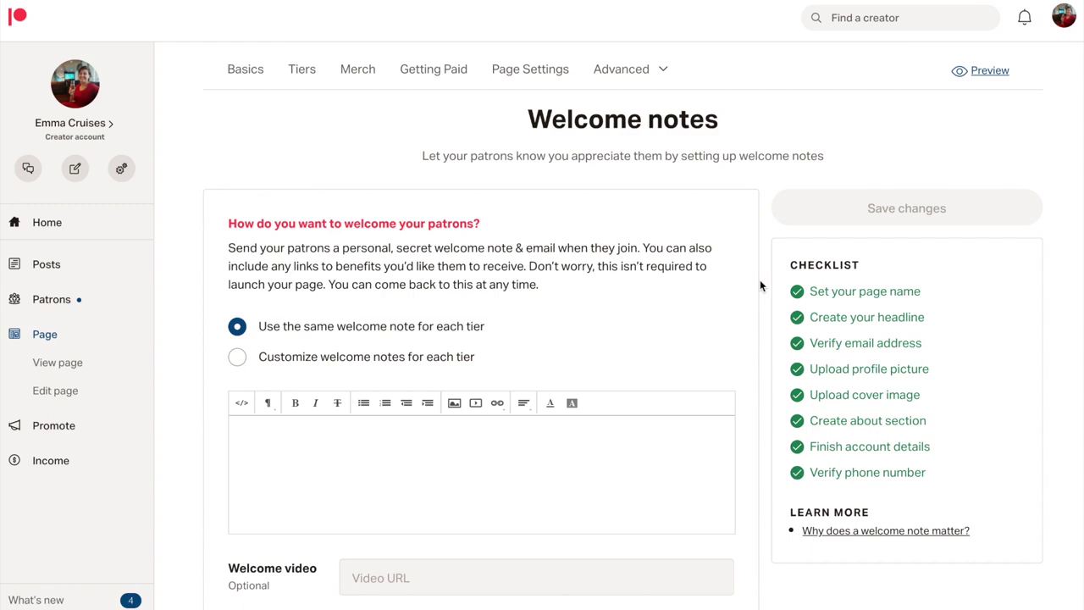
pyautogui.scroll(-1, 760, 285)
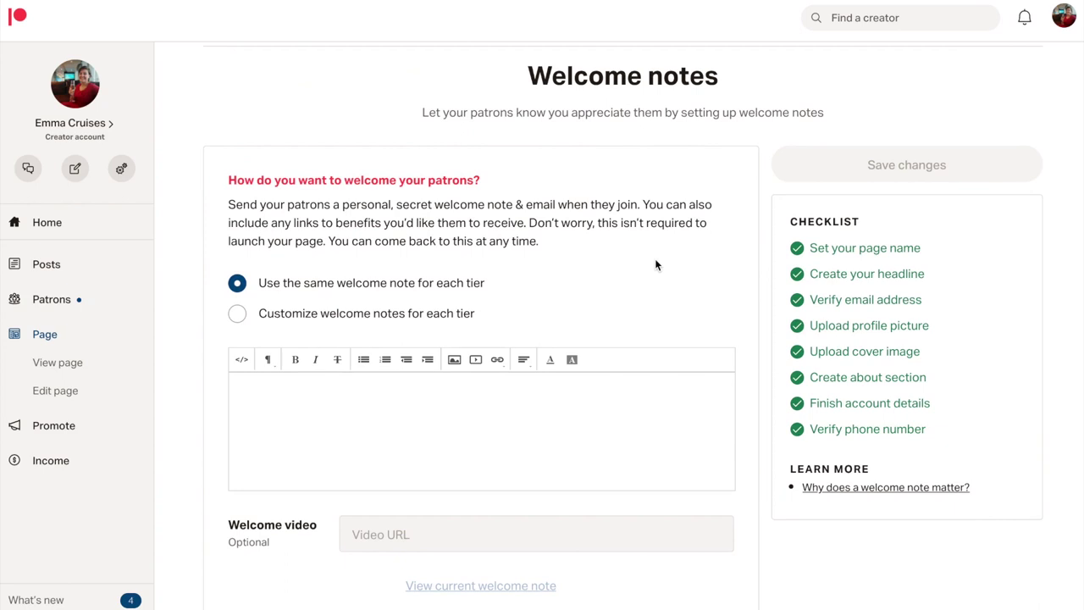
pyautogui.scroll(-2, 719, 274)
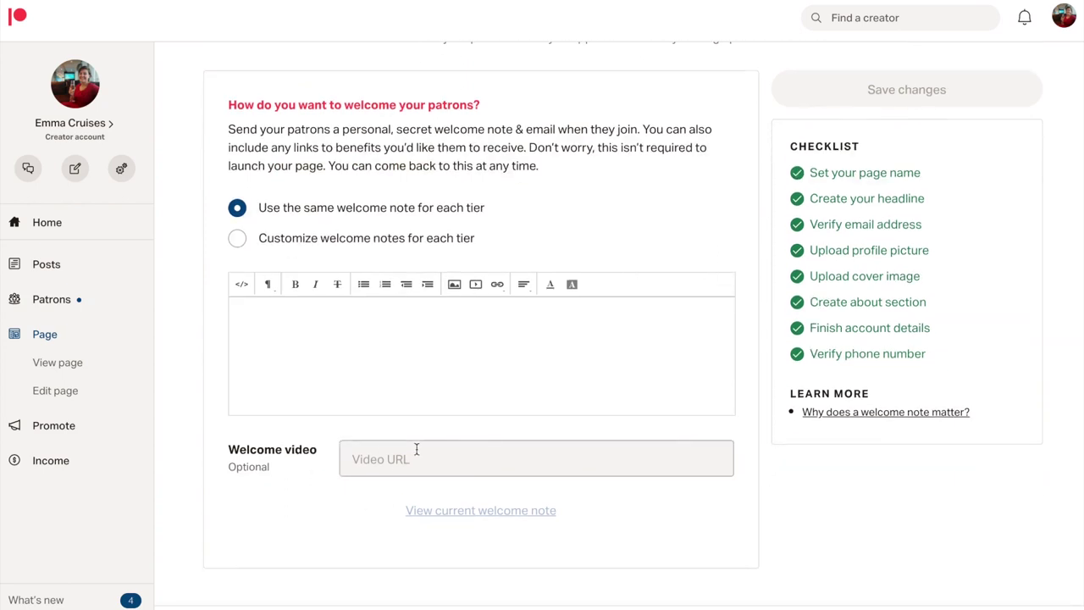
pyautogui.scroll(-2, 764, 483)
pyautogui.scroll(5, 765, 482)
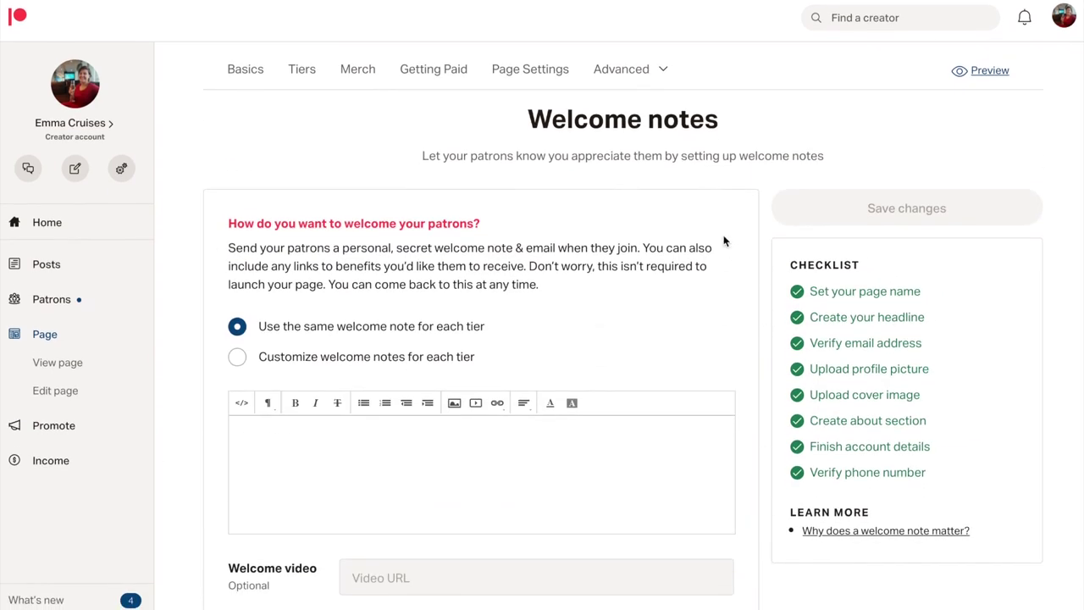
# Step: Open the Goals settings to see the earnings-based and community-based goal types
pyautogui.click(665, 75)
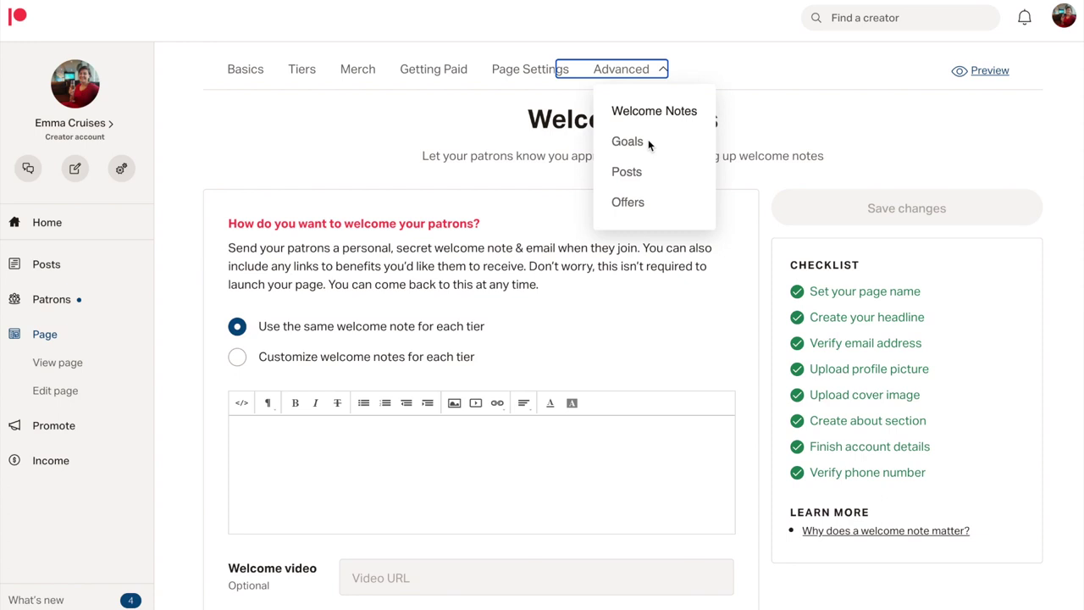
pyautogui.click(628, 141)
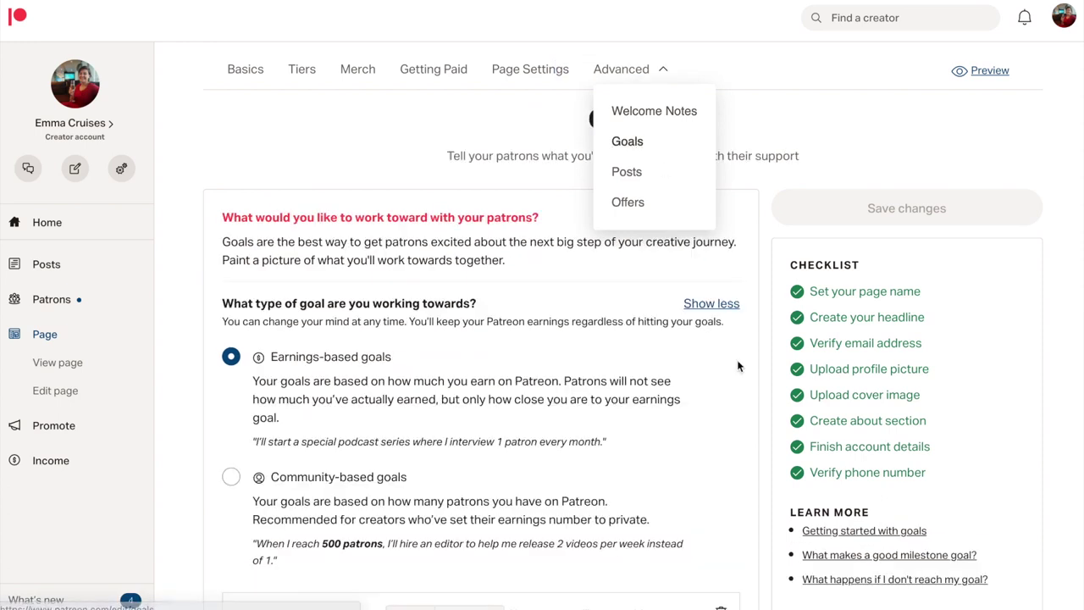
# Step: Examine the goal type options along with the existing goal's earnings amount and description fields
pyautogui.scroll(-2, 738, 366)
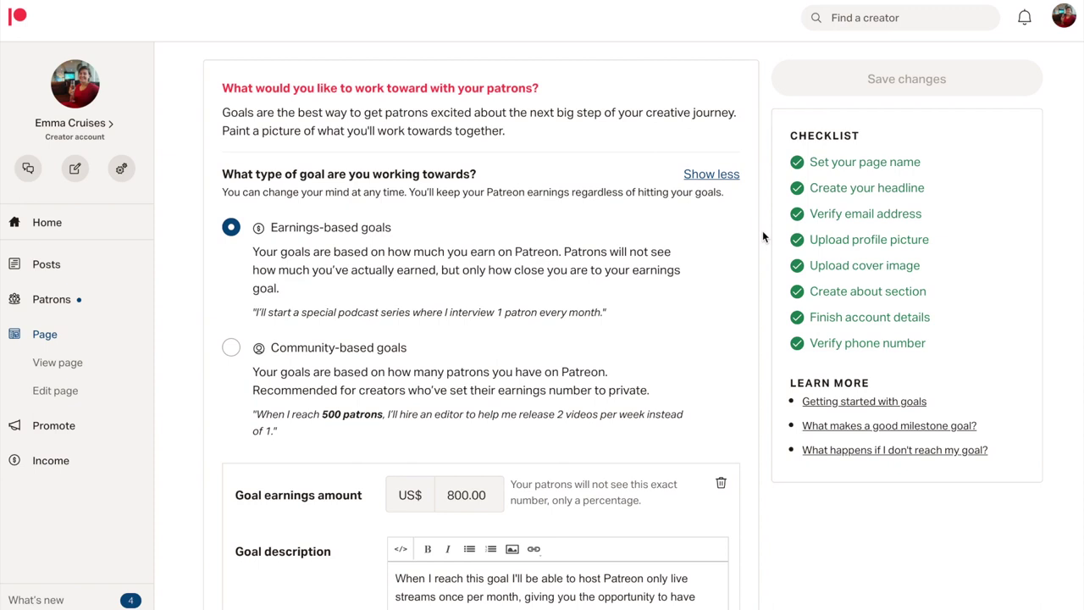
pyautogui.scroll(-3, 763, 230)
pyautogui.click(494, 298)
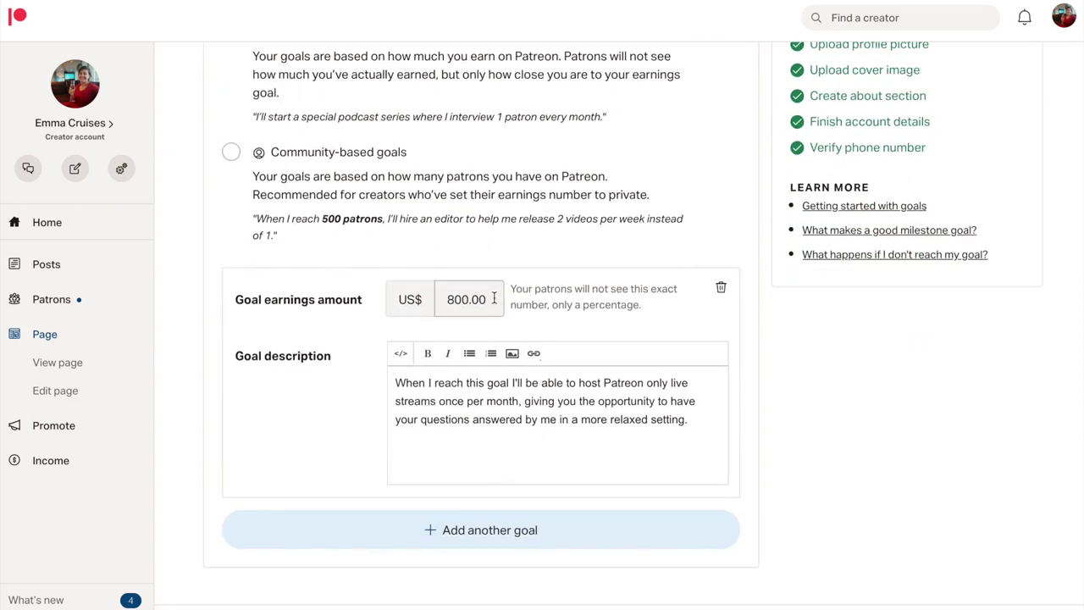
pyautogui.click(750, 344)
pyautogui.scroll(1, 786, 316)
pyautogui.scroll(4, 786, 316)
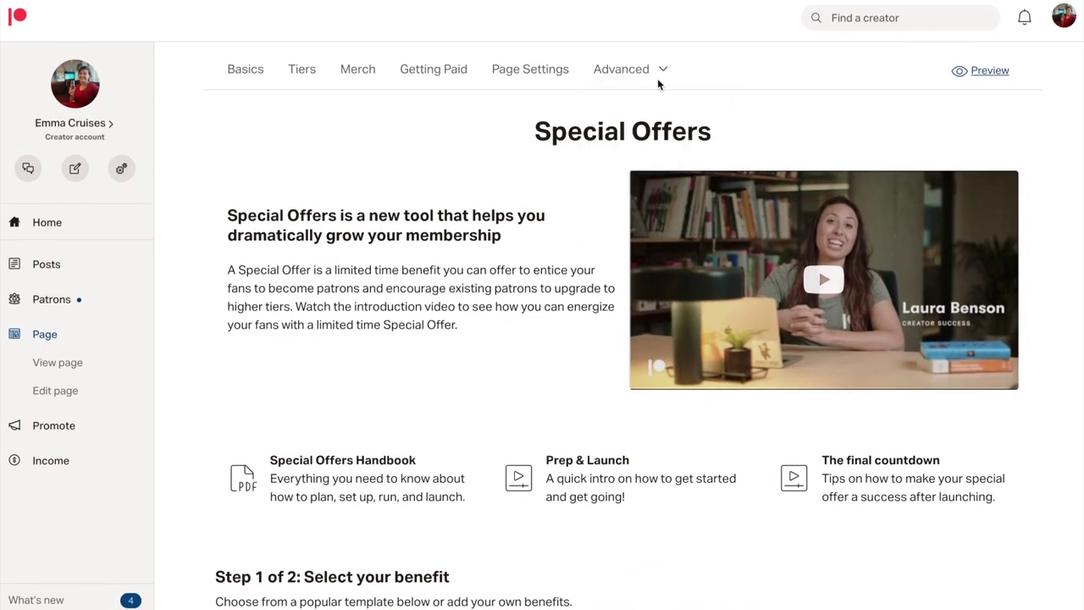
# Step: Examine the Special Offers page, including its benefit templates and the examples from creators who have used offers
pyautogui.click(647, 72)
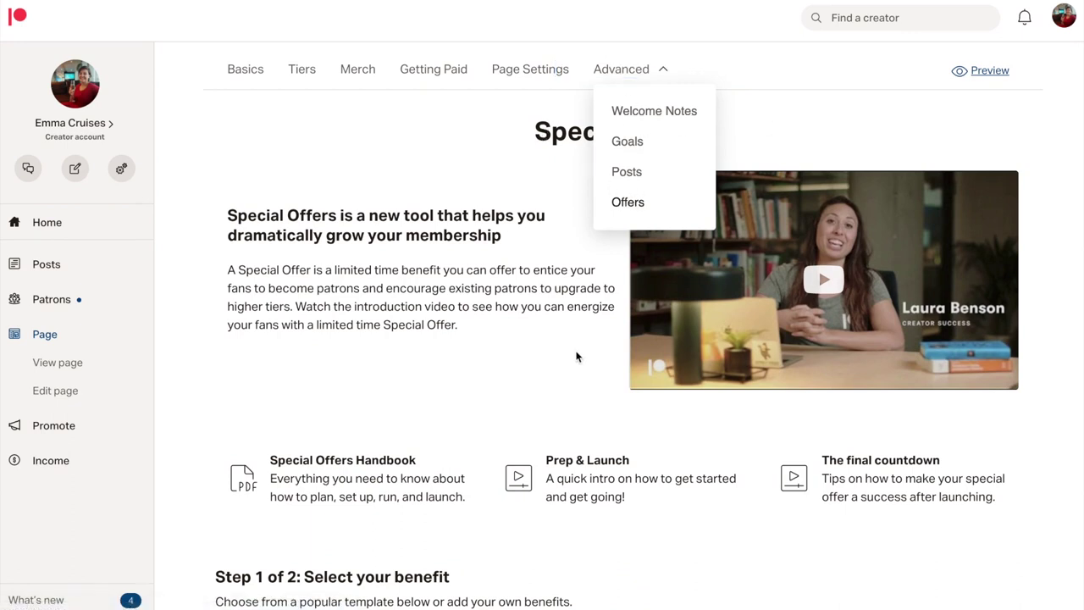
pyautogui.scroll(-6, 576, 356)
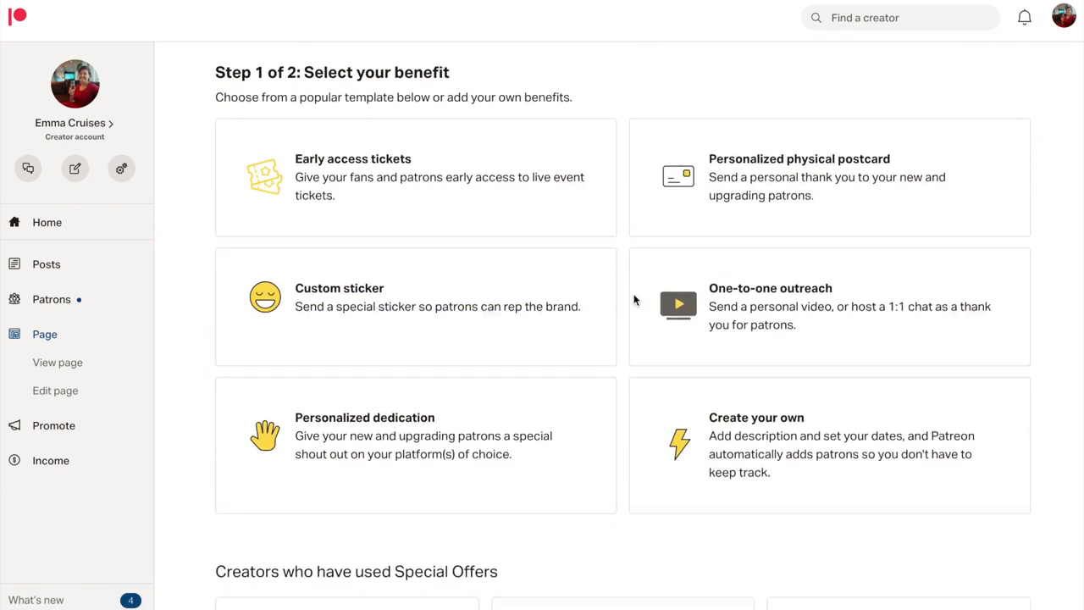
pyautogui.scroll(-4, 364, 441)
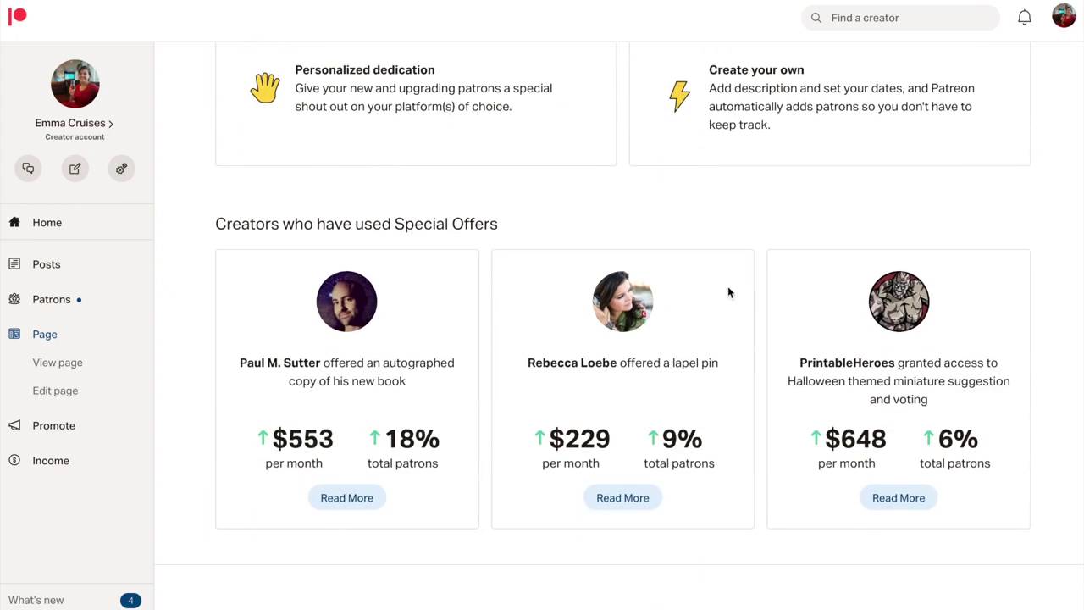
pyautogui.scroll(-3, 772, 543)
pyautogui.scroll(7, 772, 543)
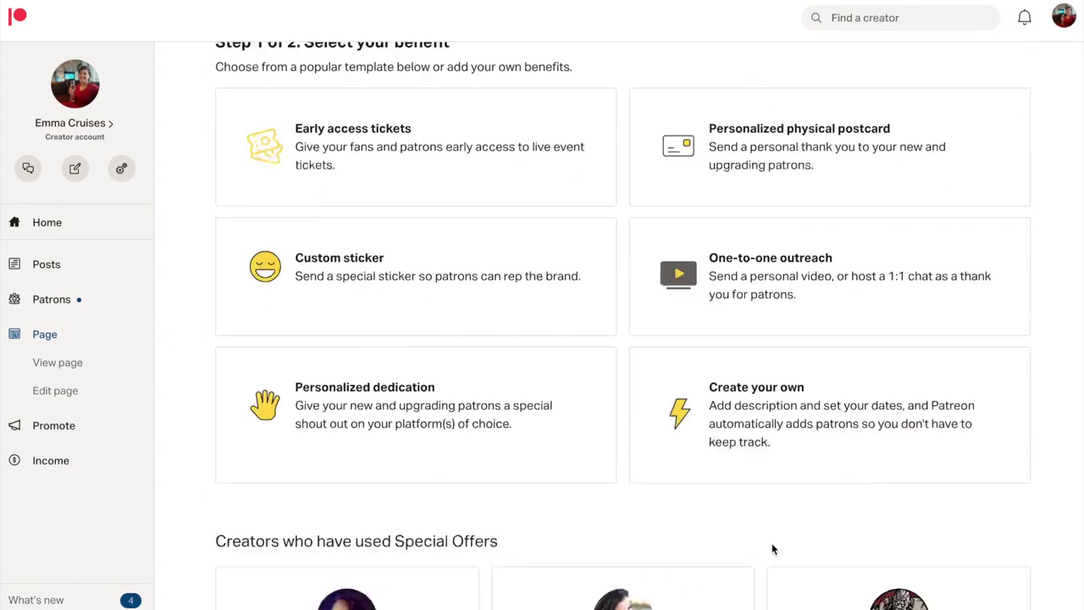
pyautogui.scroll(6, 772, 543)
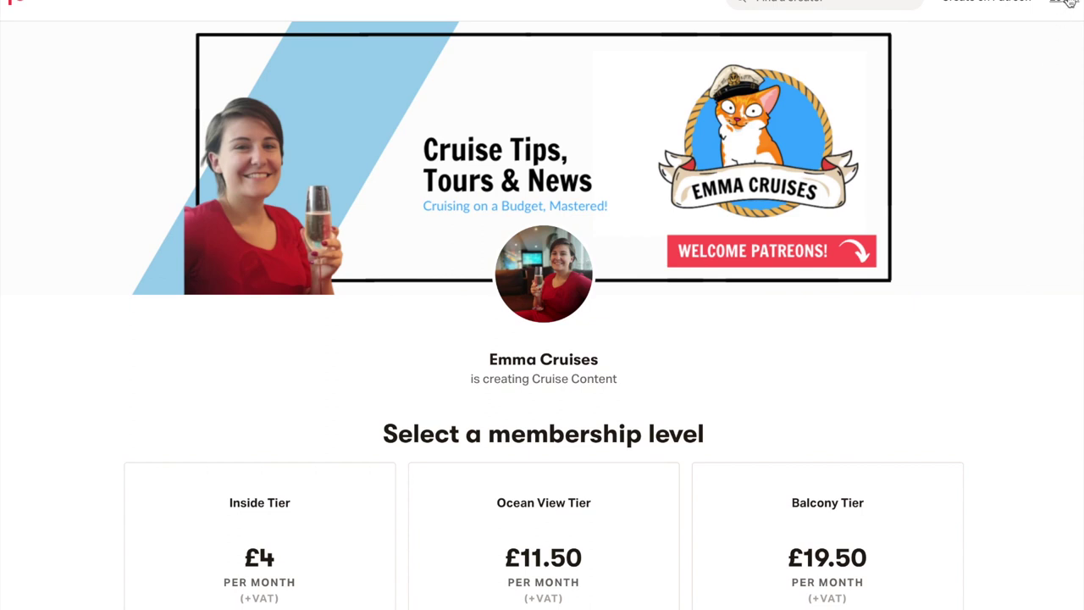
# Step: Review the public creator page's banner and the prices and benefits of its membership tiers
pyautogui.scroll(-1, 1022, 112)
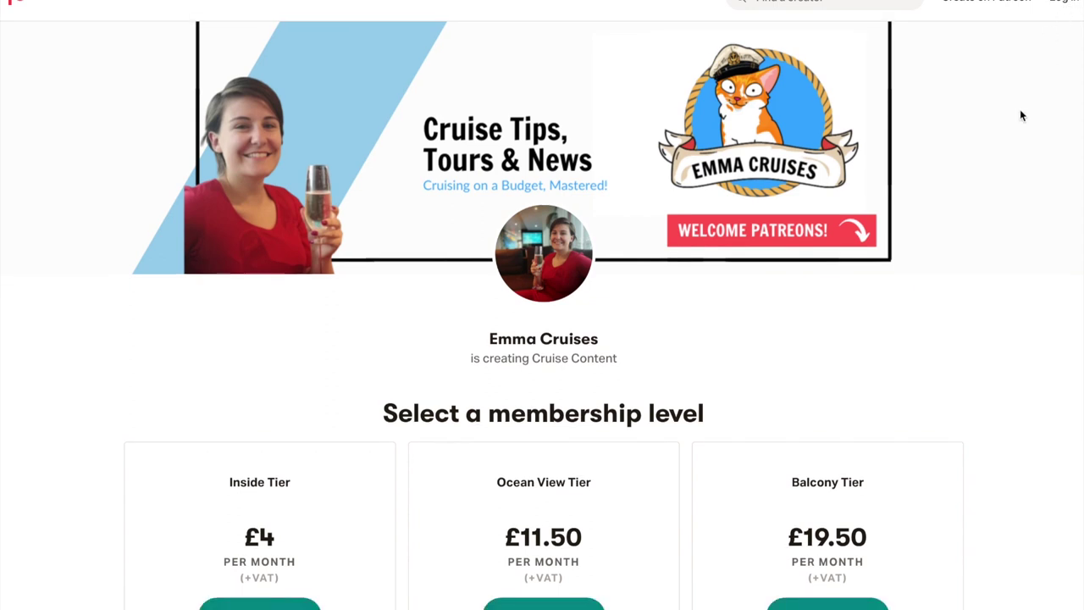
pyautogui.scroll(1, 1022, 114)
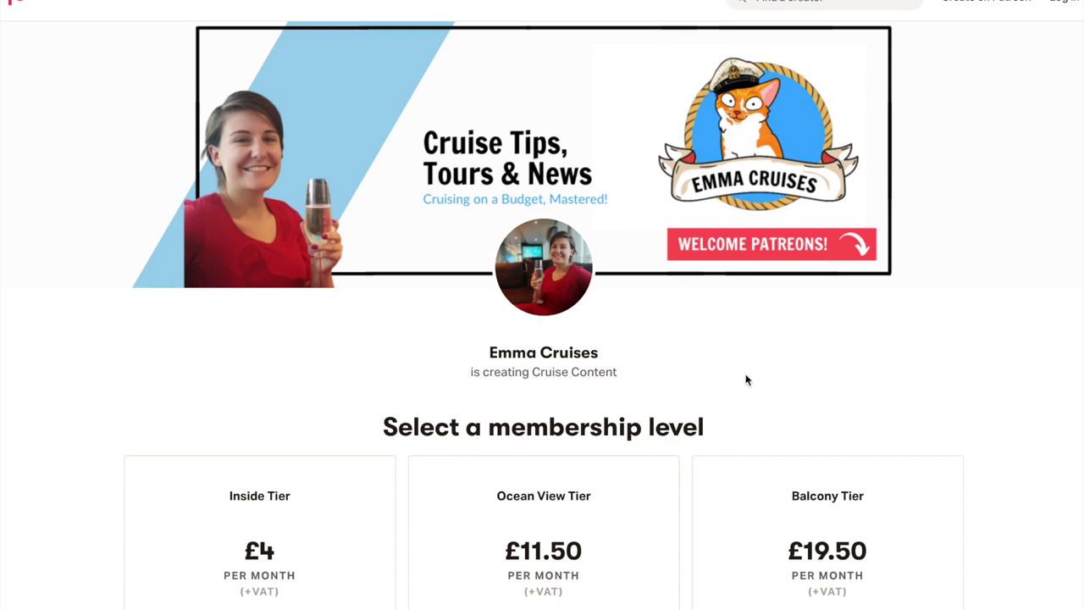
pyautogui.scroll(-3, 745, 379)
pyautogui.scroll(-2, 734, 254)
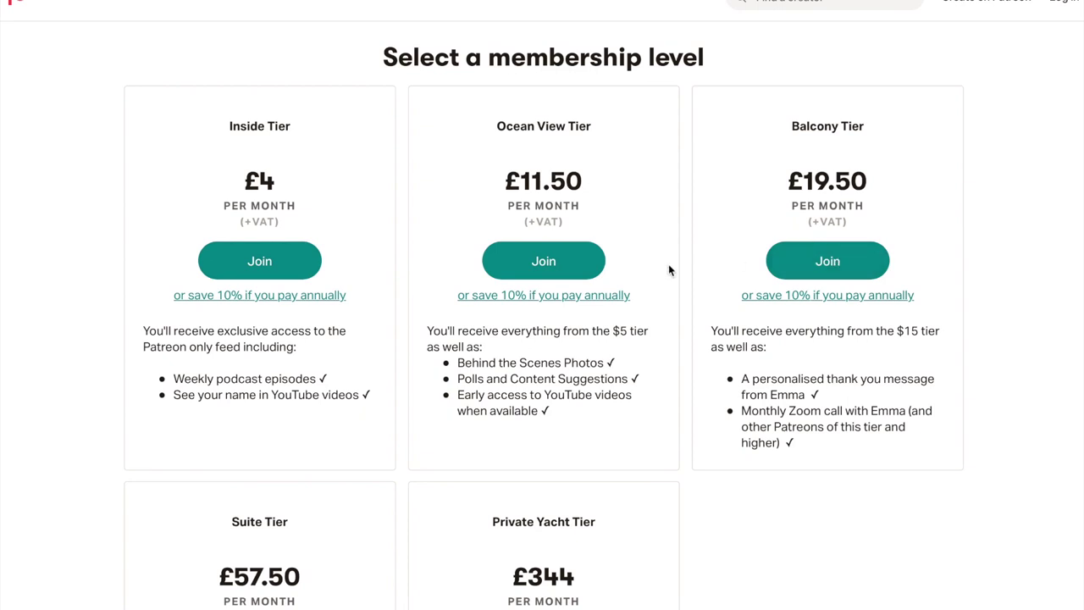
pyautogui.scroll(-1, 668, 269)
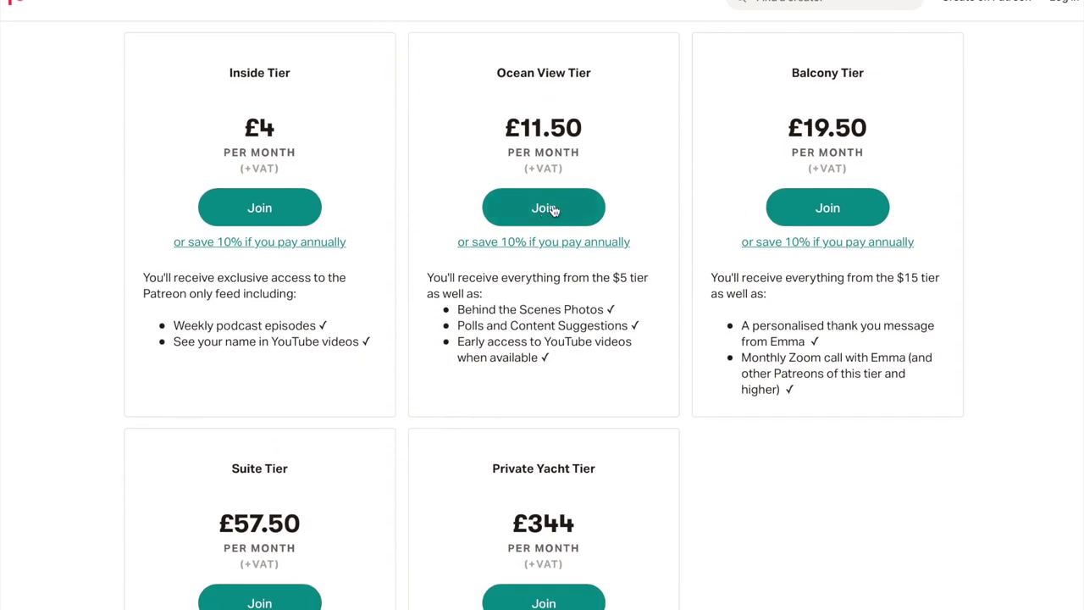
pyautogui.scroll(-4, 881, 180)
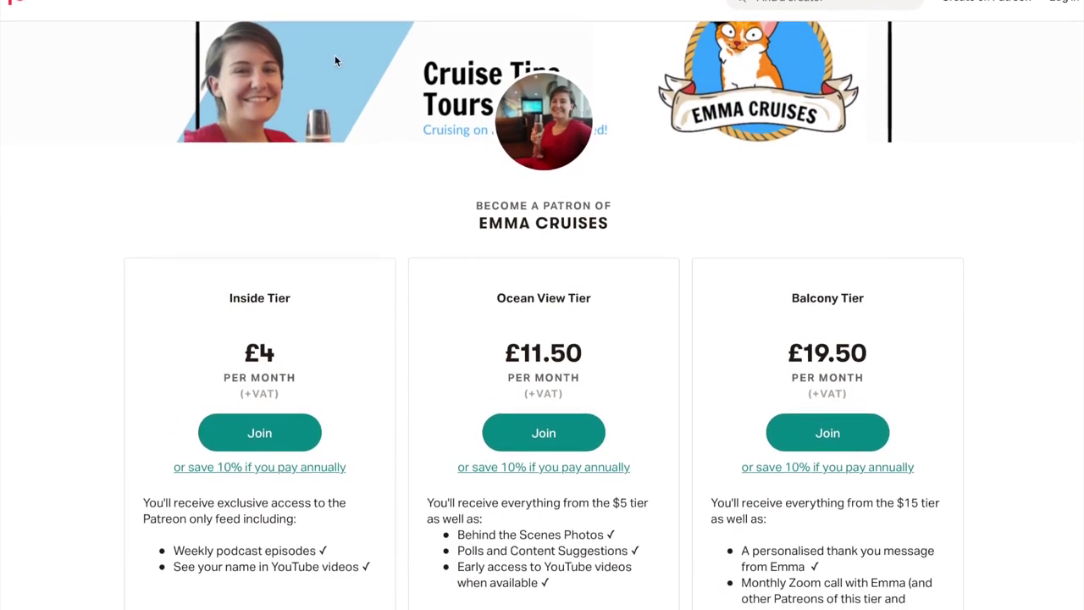
# Step: Browse the creator page's post feed to compare locked patron-only posts with publicly readable ones
pyautogui.scroll(-15, 249, 20)
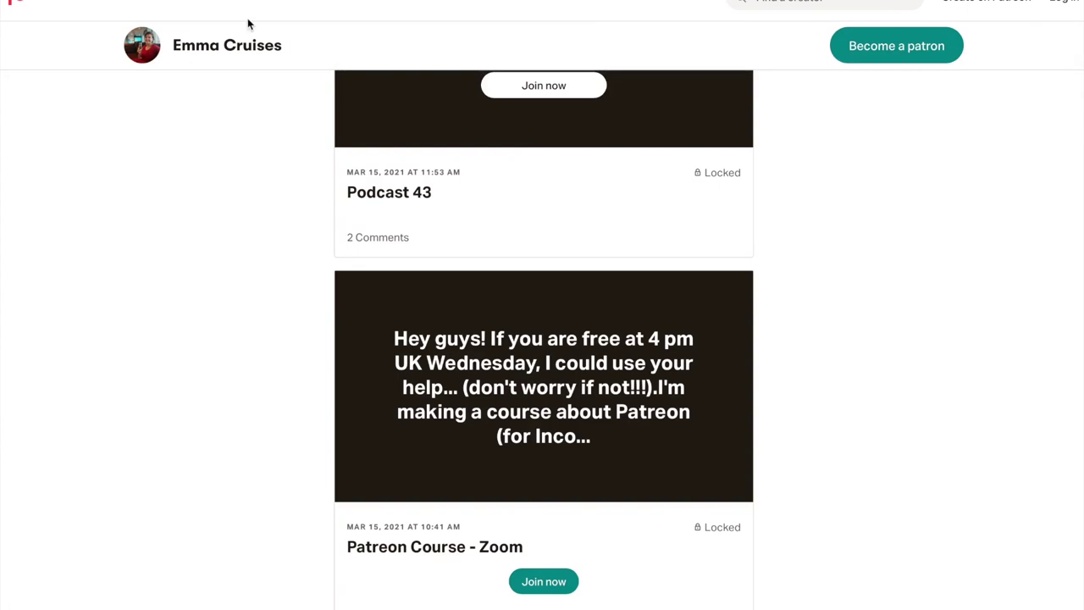
pyautogui.scroll(-6, 716, 242)
pyautogui.scroll(-3, 522, 522)
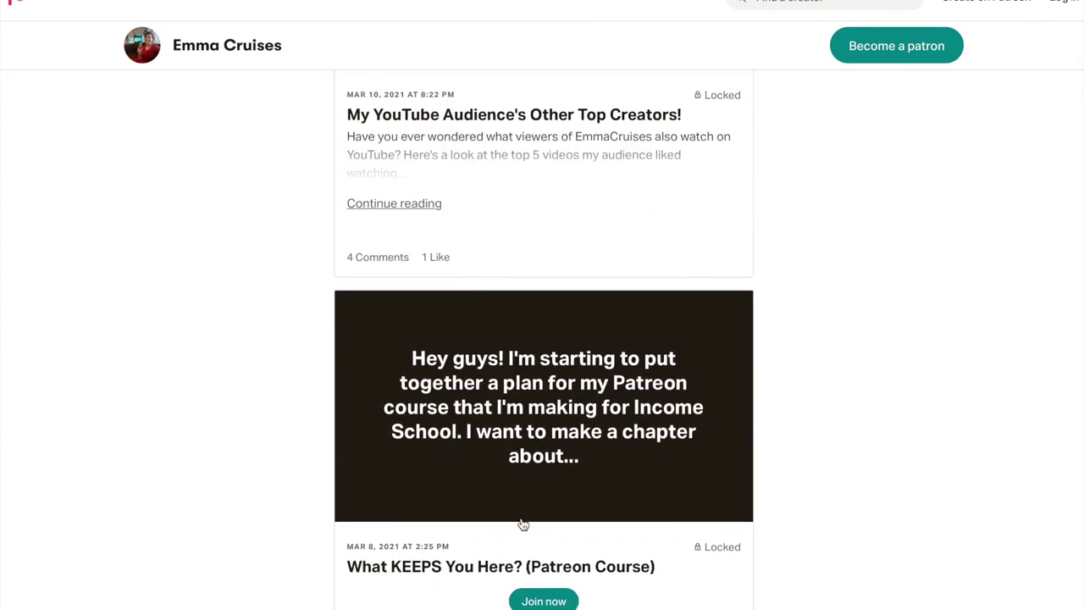
pyautogui.scroll(12, 571, 279)
pyautogui.scroll(-1, 830, 336)
pyautogui.scroll(-20, 830, 337)
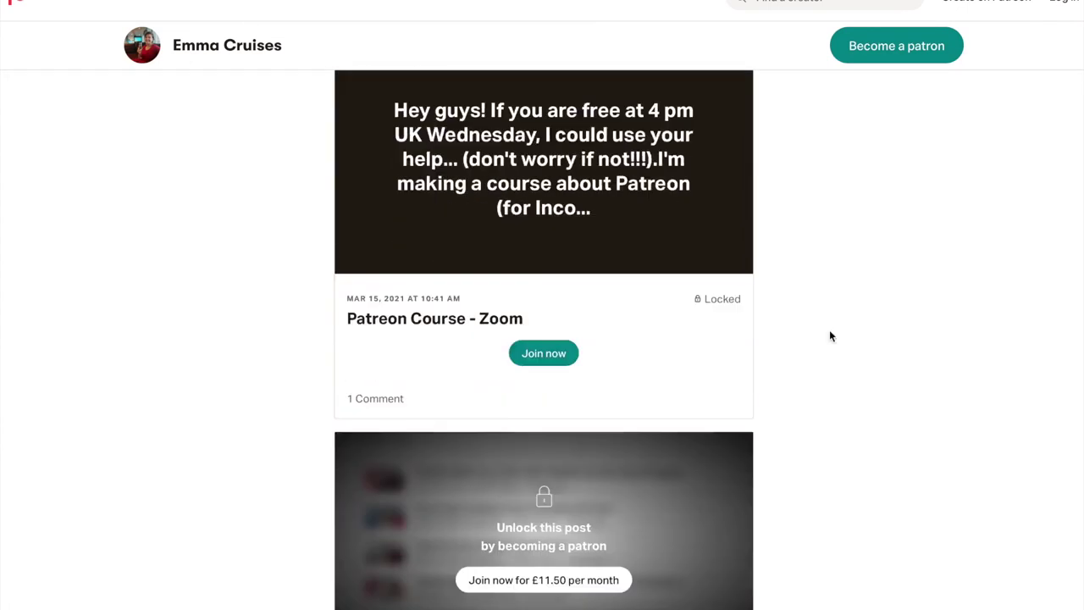
pyautogui.scroll(-3, 865, 193)
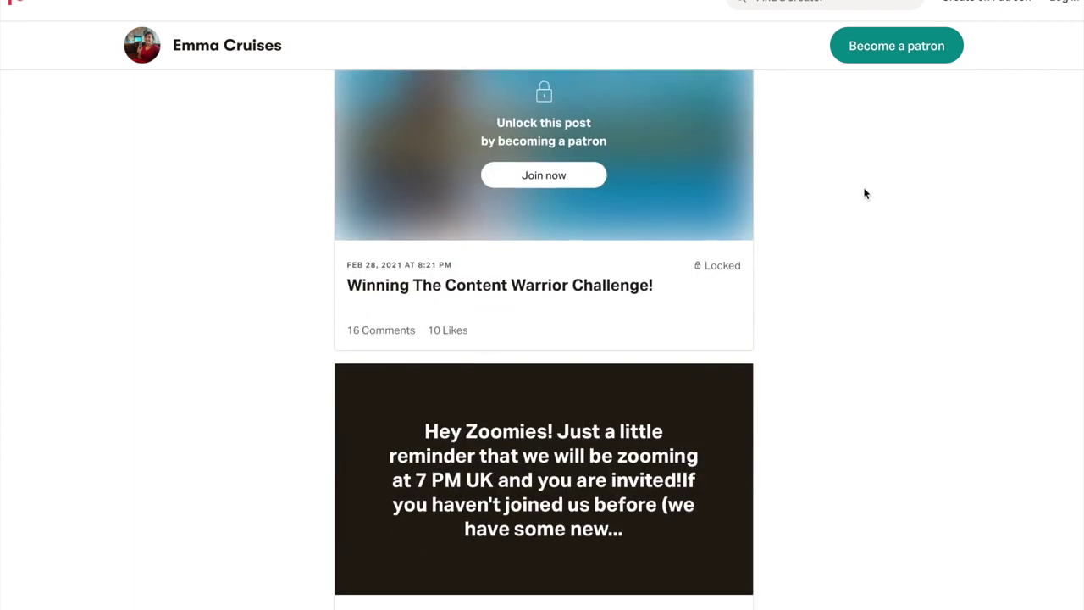
# Step: Start becoming a patron on the Ocean View Tier and examine the sign-up form's options and fields
pyautogui.click(880, 51)
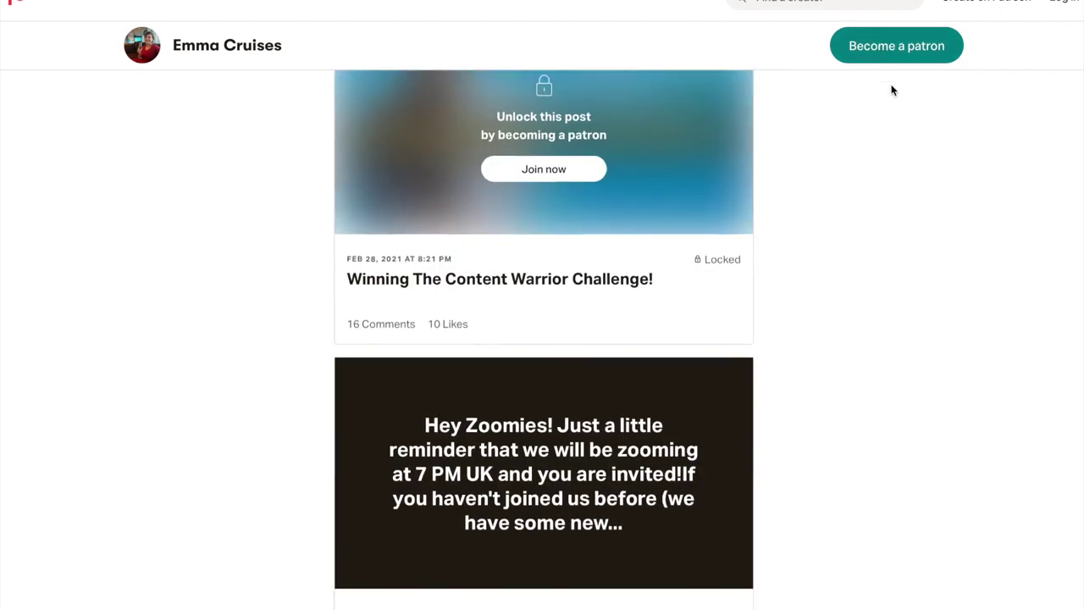
pyautogui.click(546, 432)
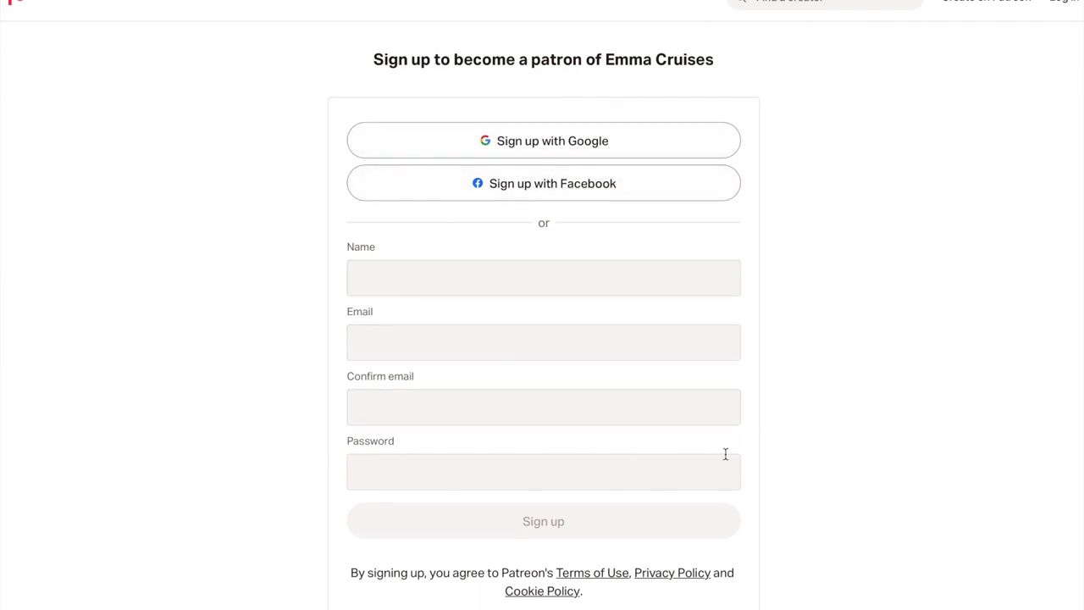
pyautogui.scroll(-1, 770, 442)
pyautogui.scroll(-2, 769, 443)
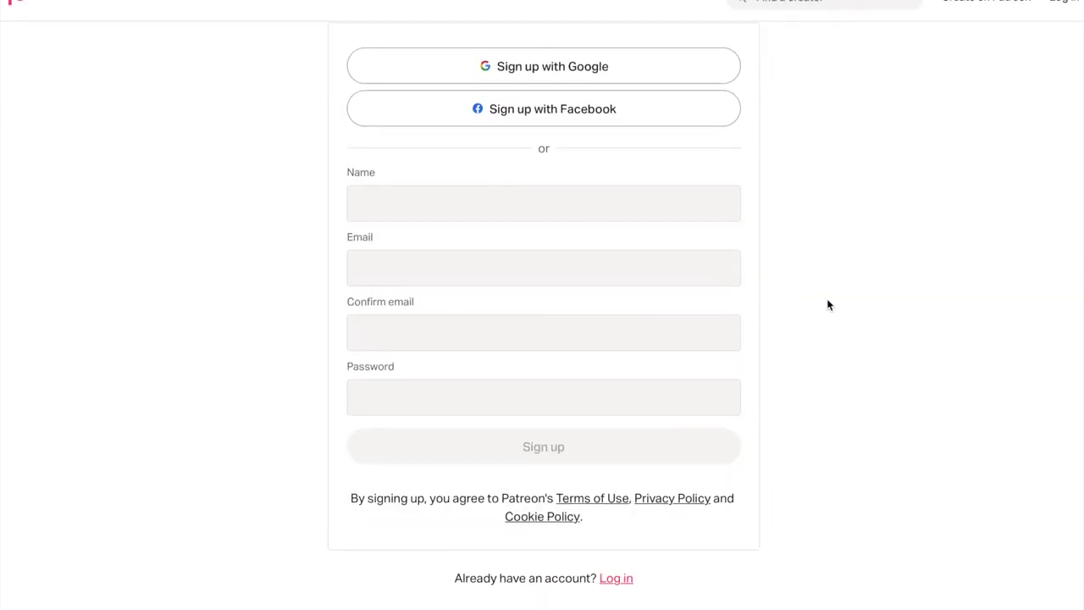
pyautogui.scroll(2, 829, 302)
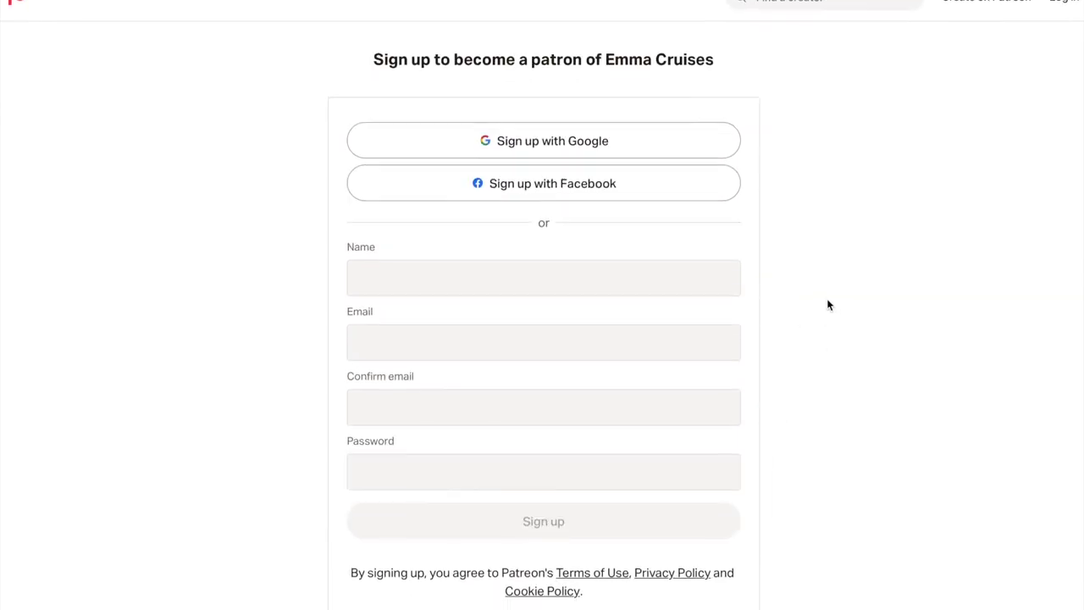